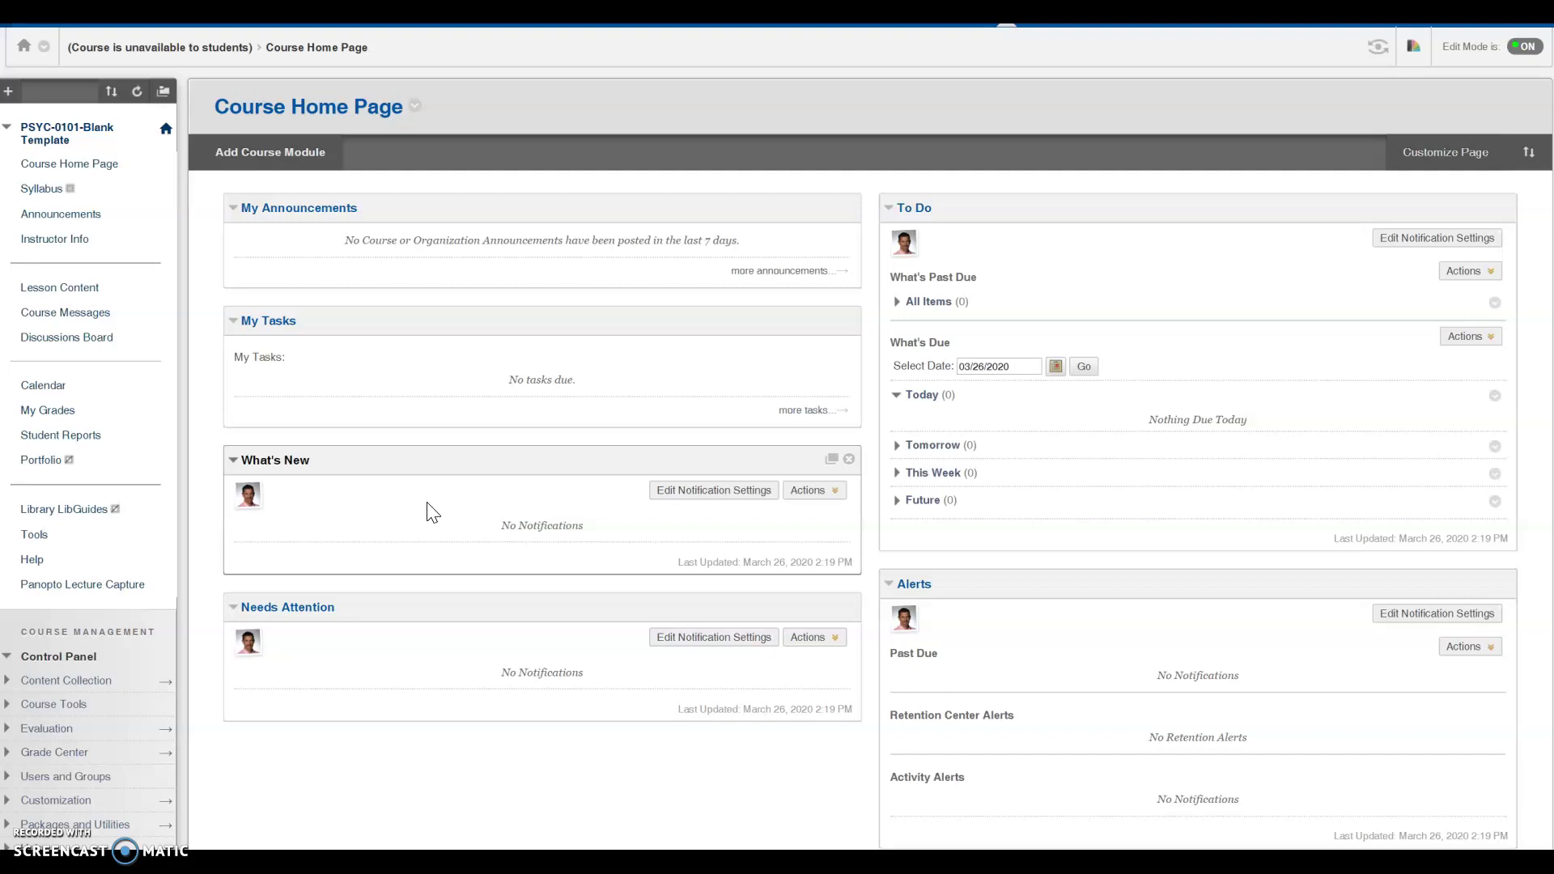
Go to Lesson Content and create a new Assignment from the Assessments menu
left_click(85, 293)
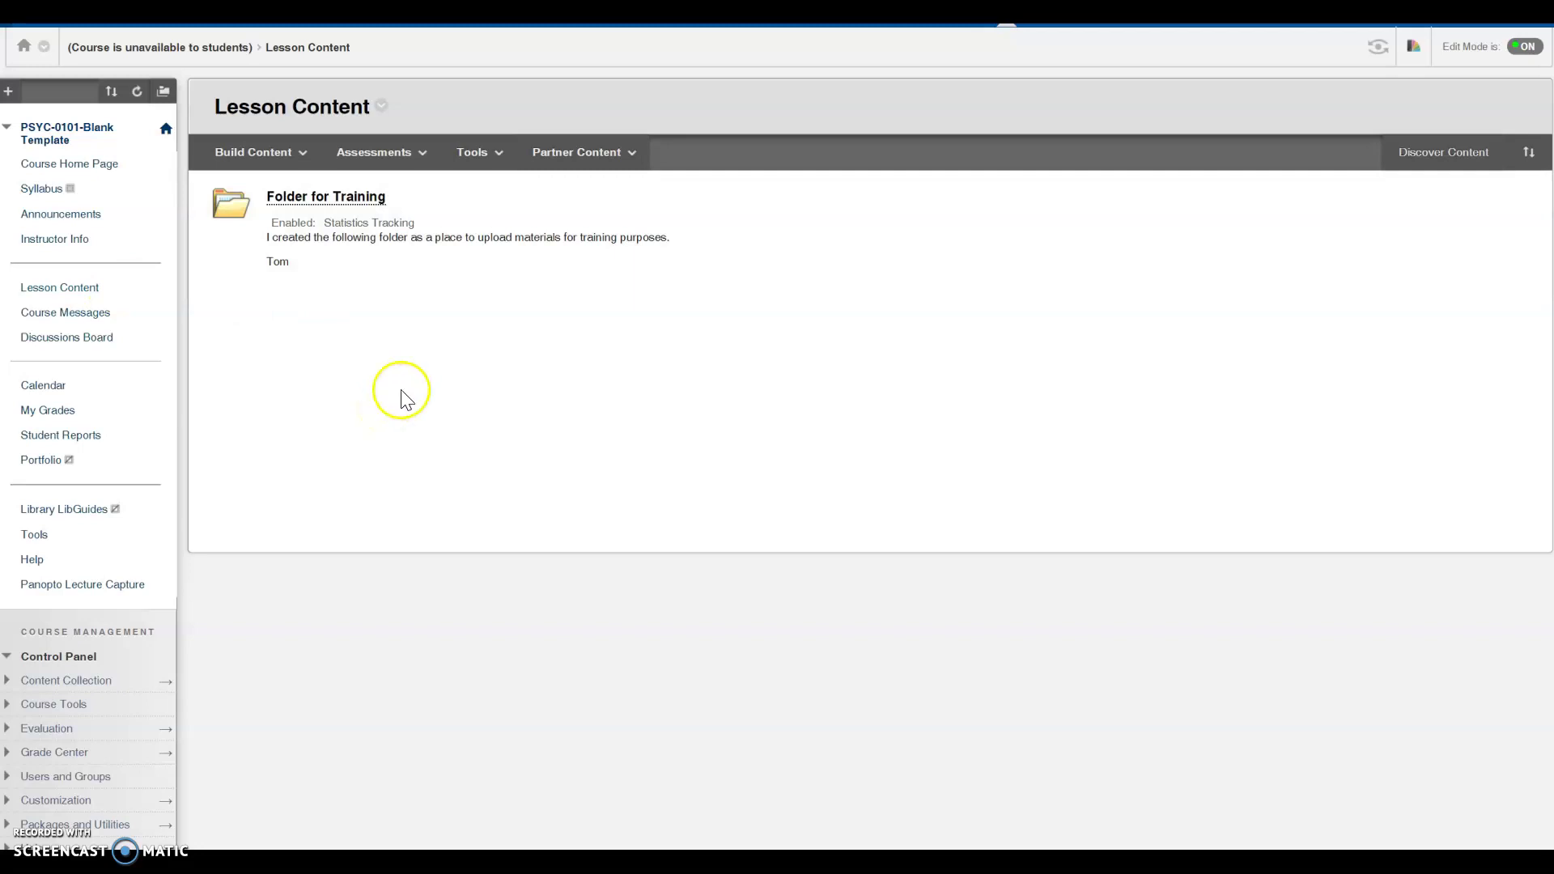
left_click(401, 162)
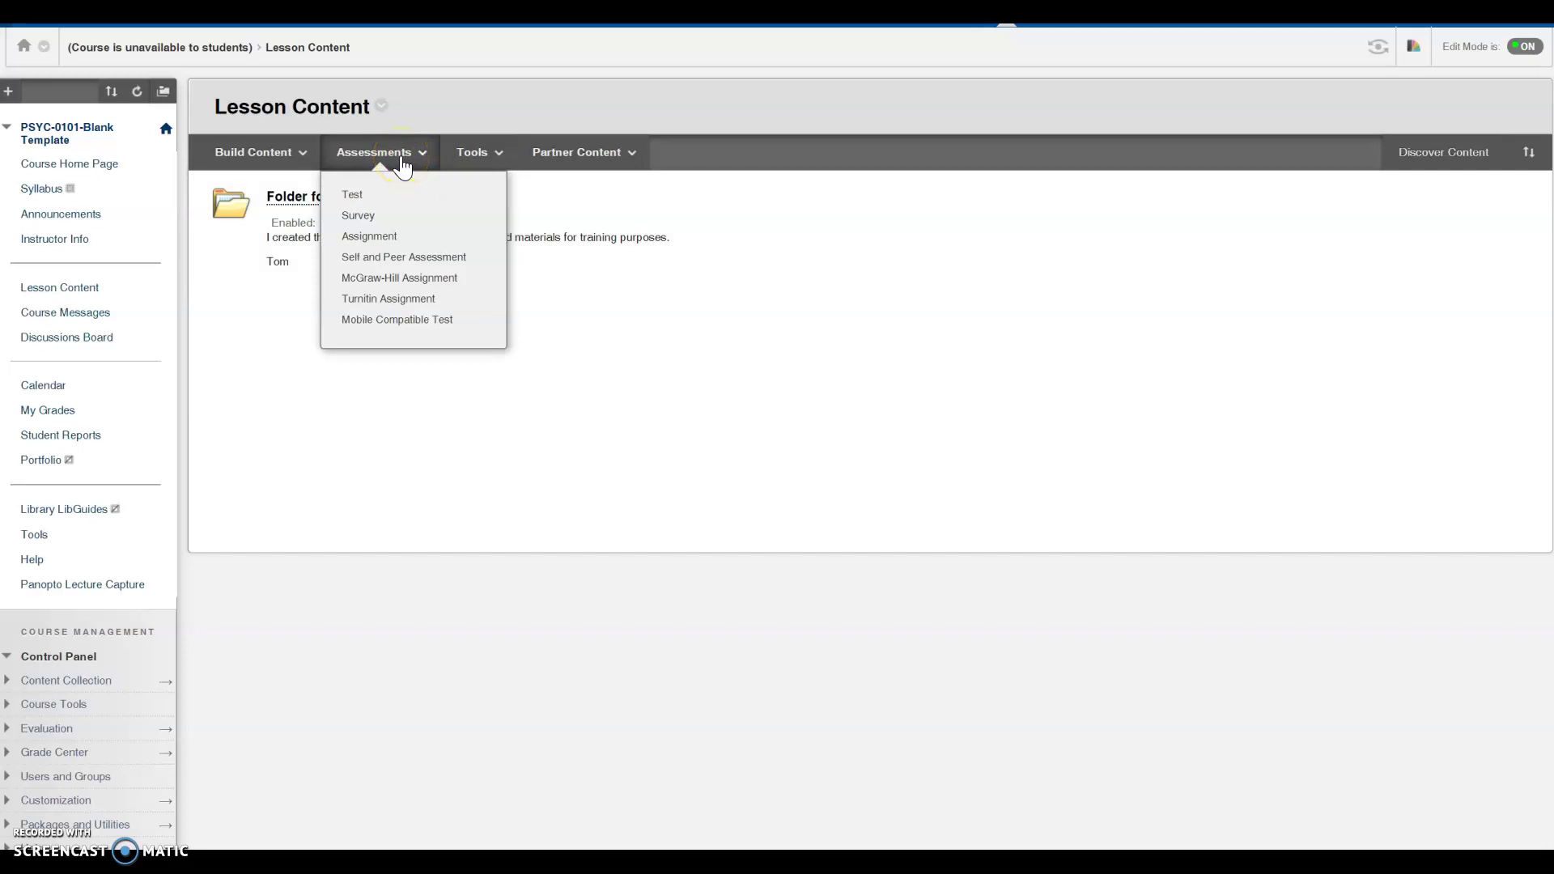
left_click(387, 242)
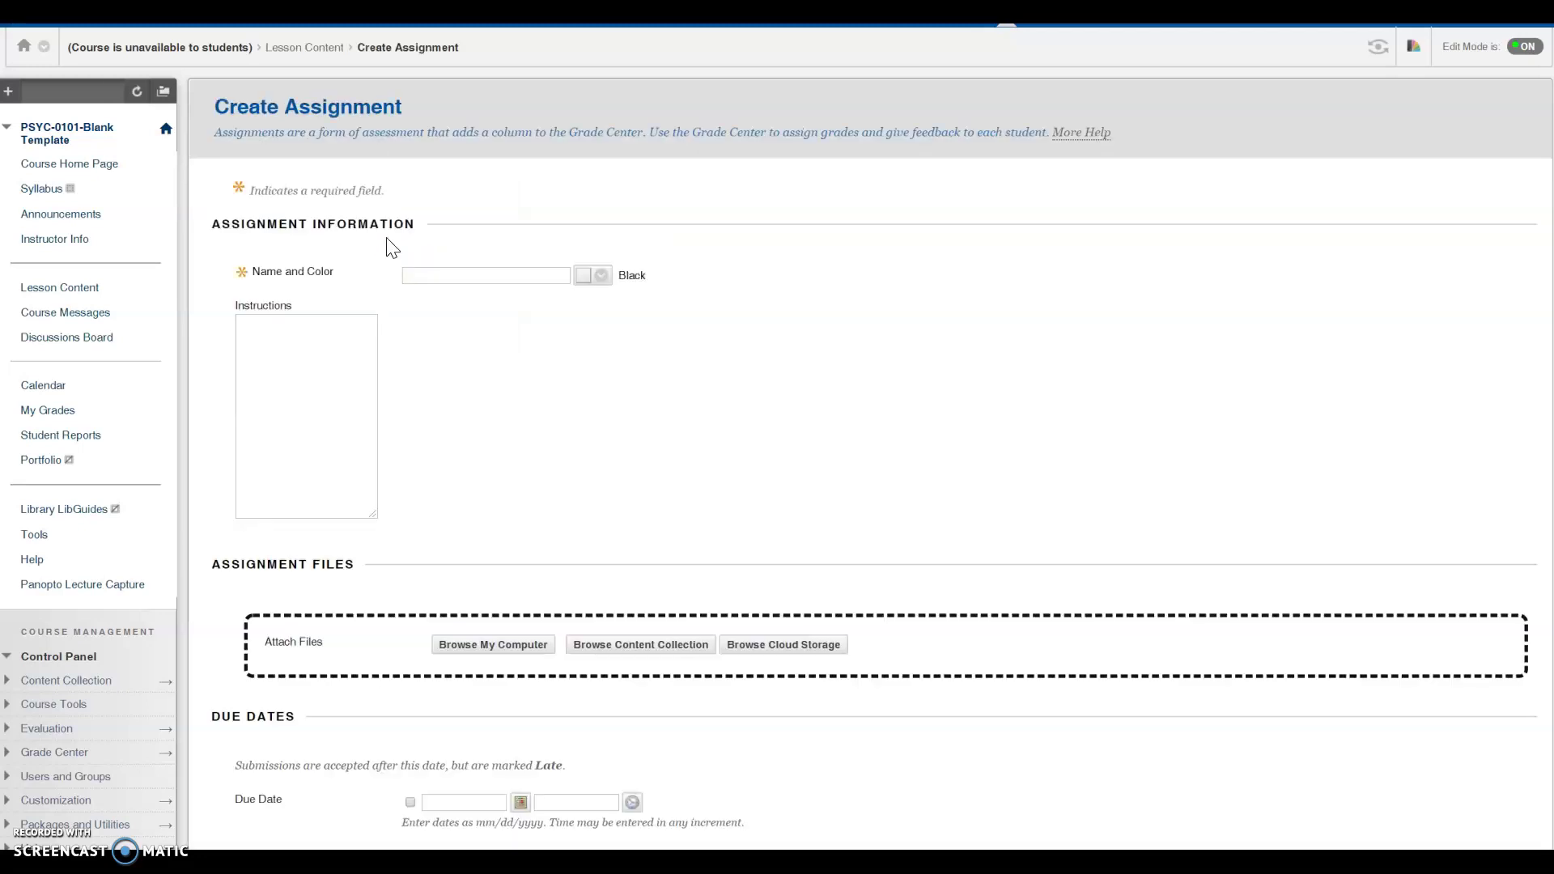
Name the assignment 'Observational Learning Paper' by accepting the autocomplete suggestion
left_click(434, 275)
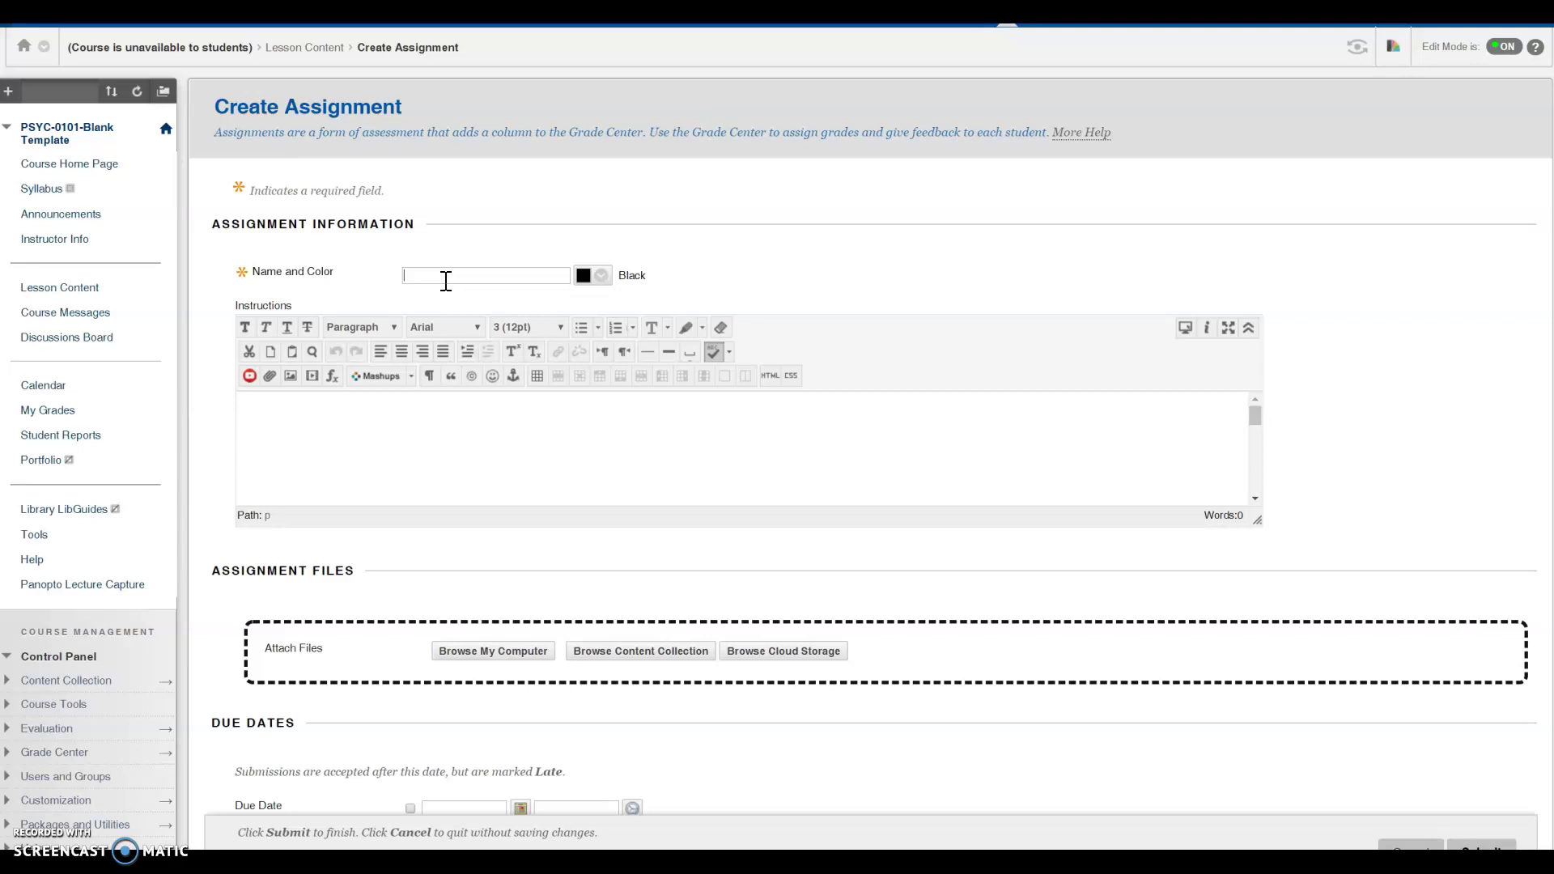
type("O")
left_click(458, 311)
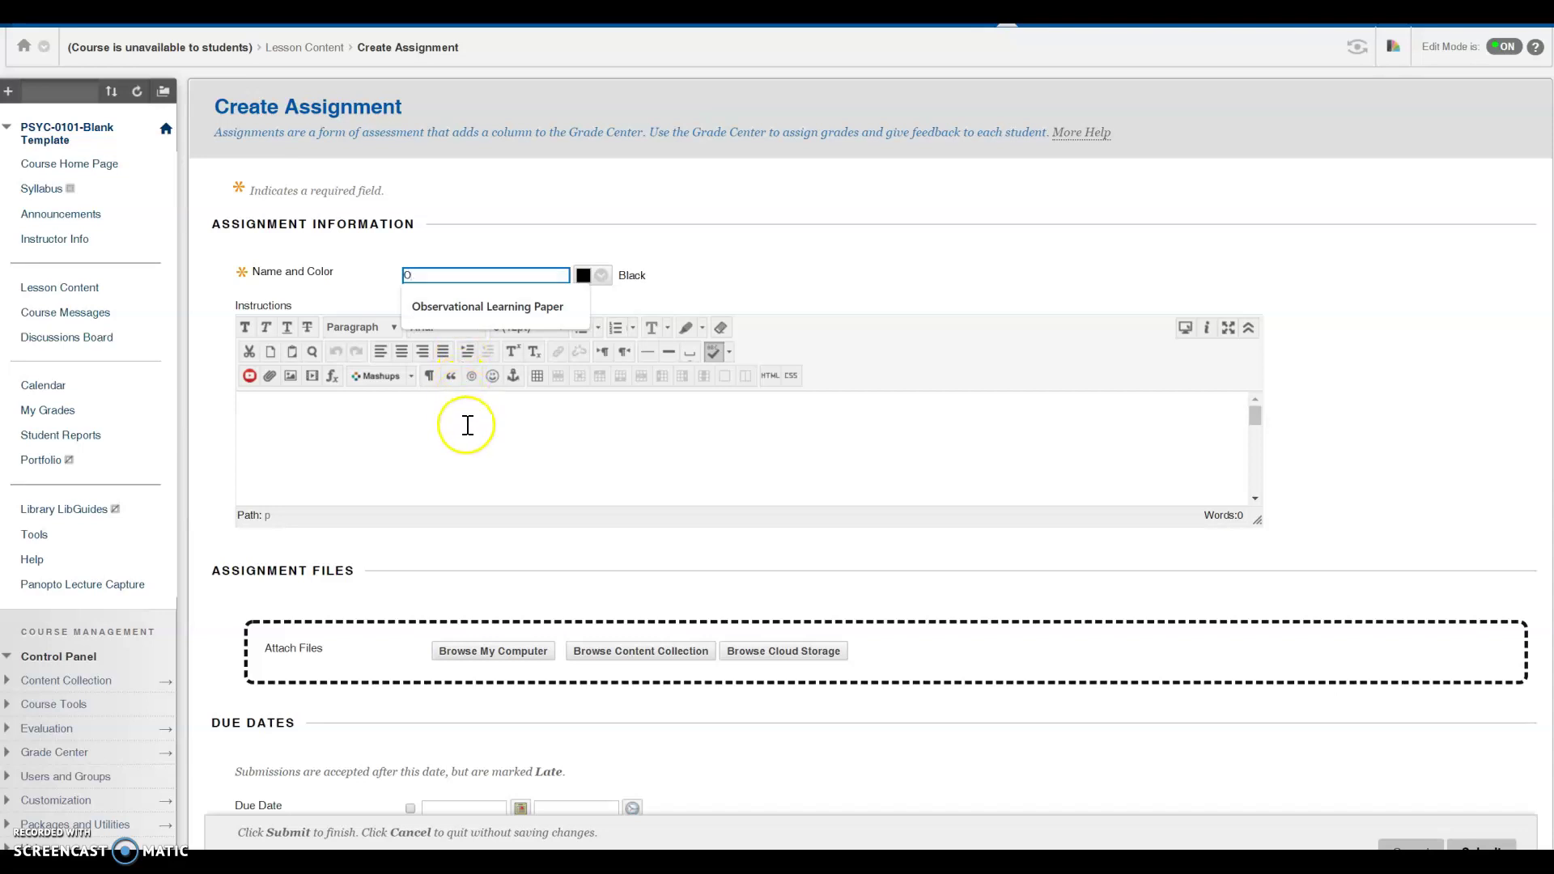
left_click(476, 313)
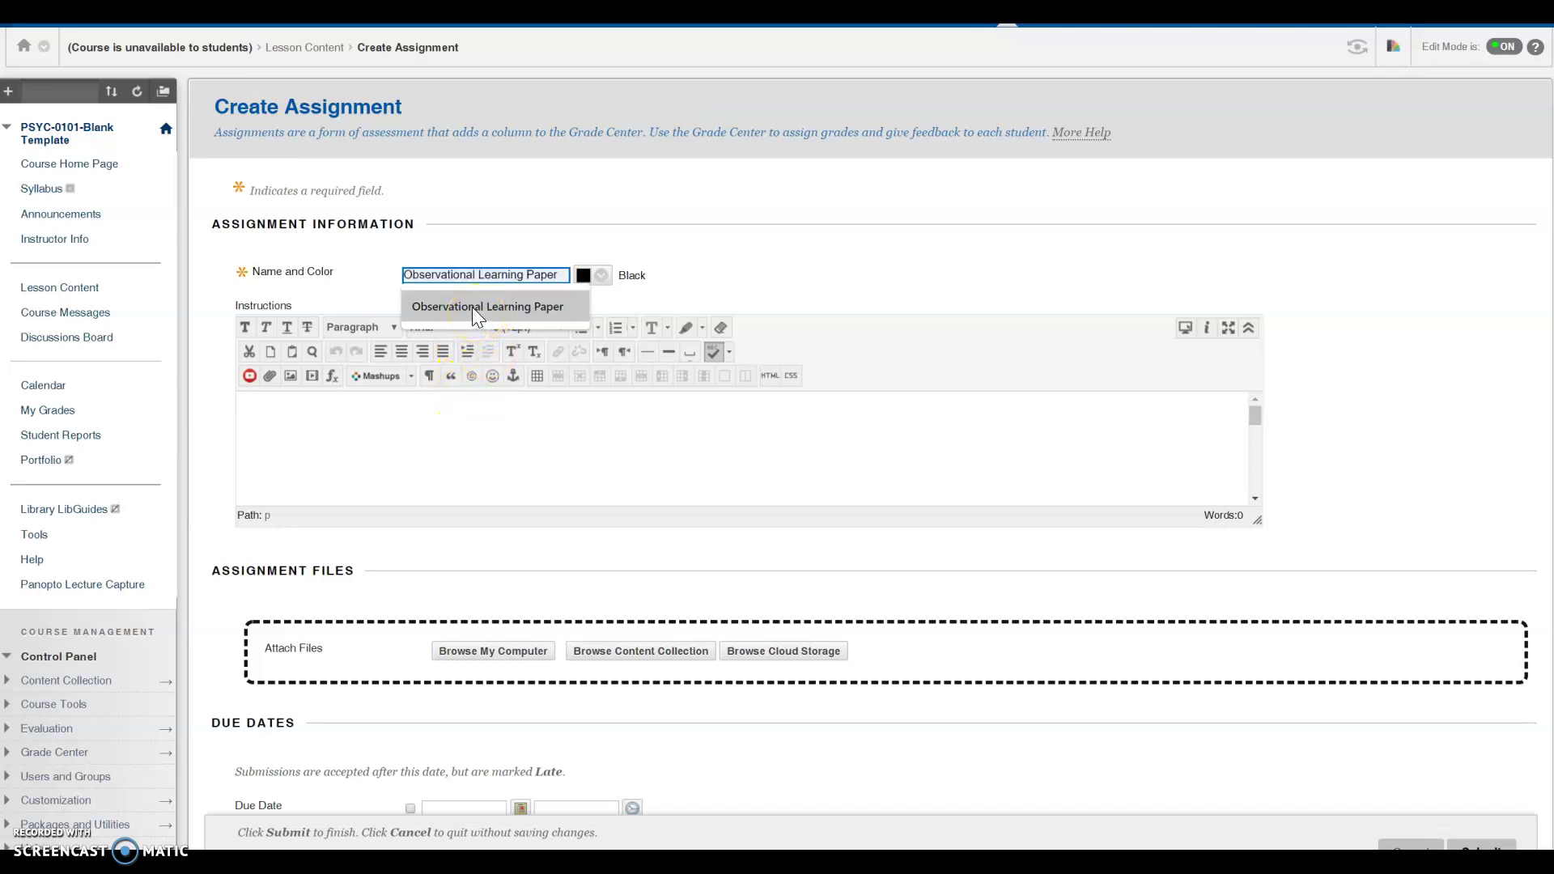
left_click(462, 437)
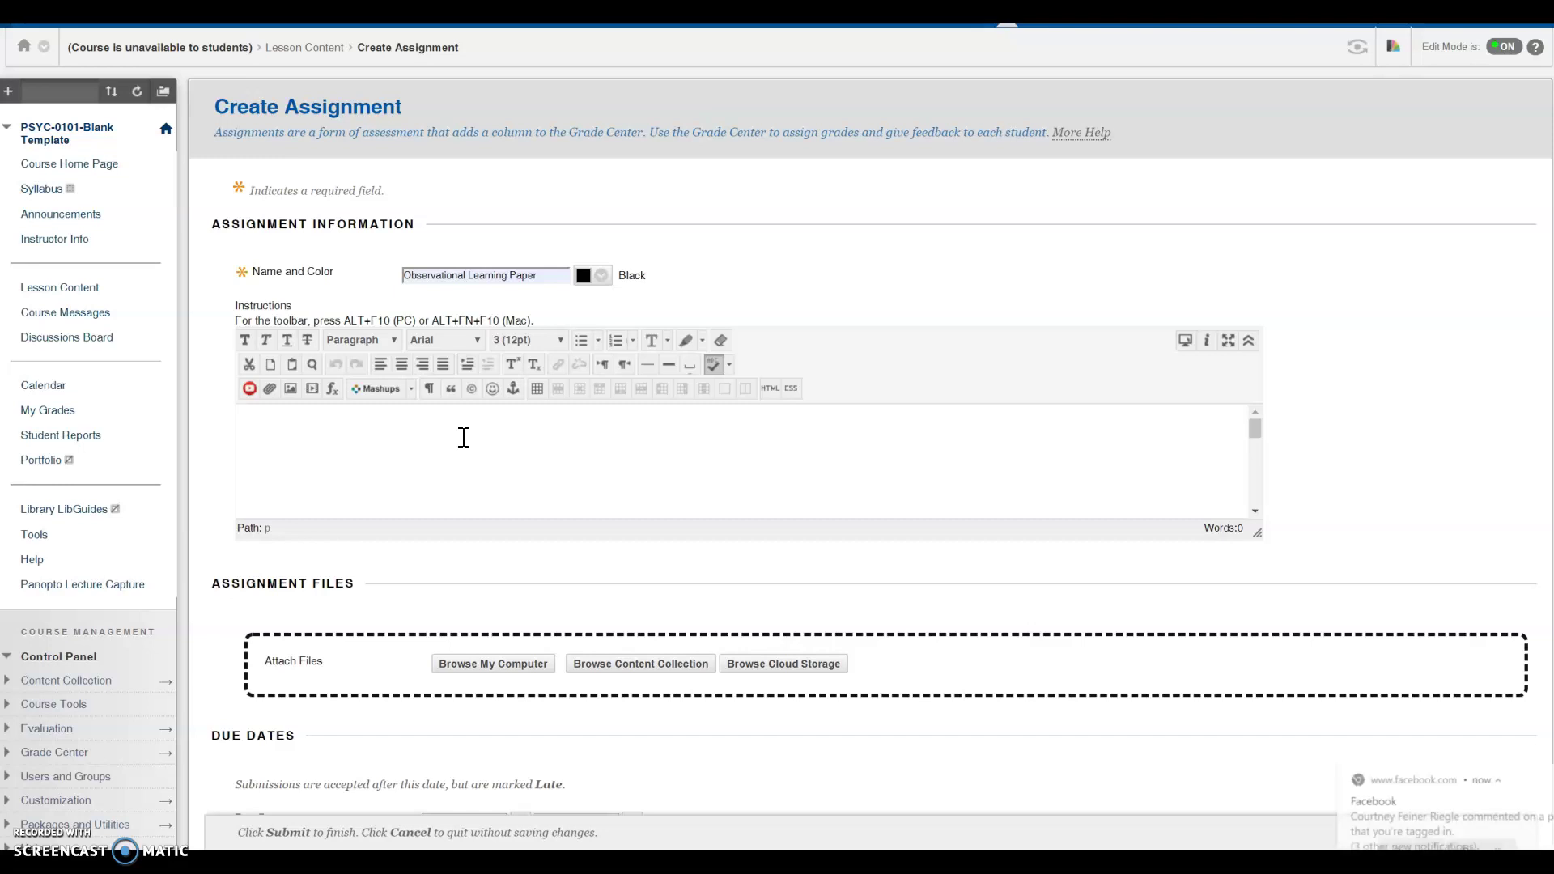
Paste the 410-word PSYC 101 paper description into Instructions and scroll through to check it
key("ctrl+v")
left_click(545, 451)
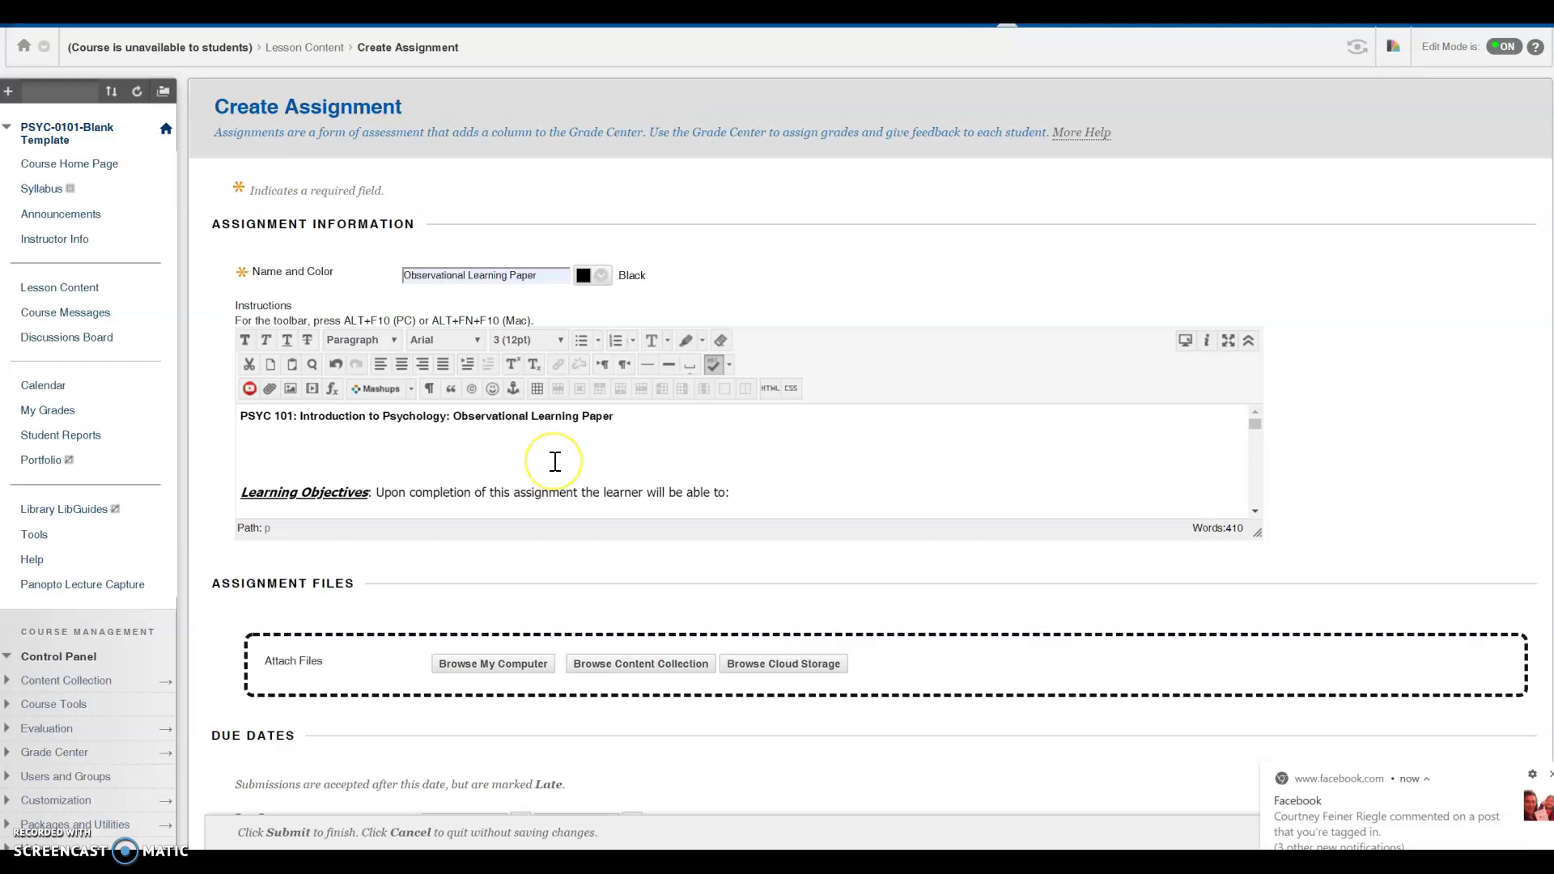
left_click(705, 444)
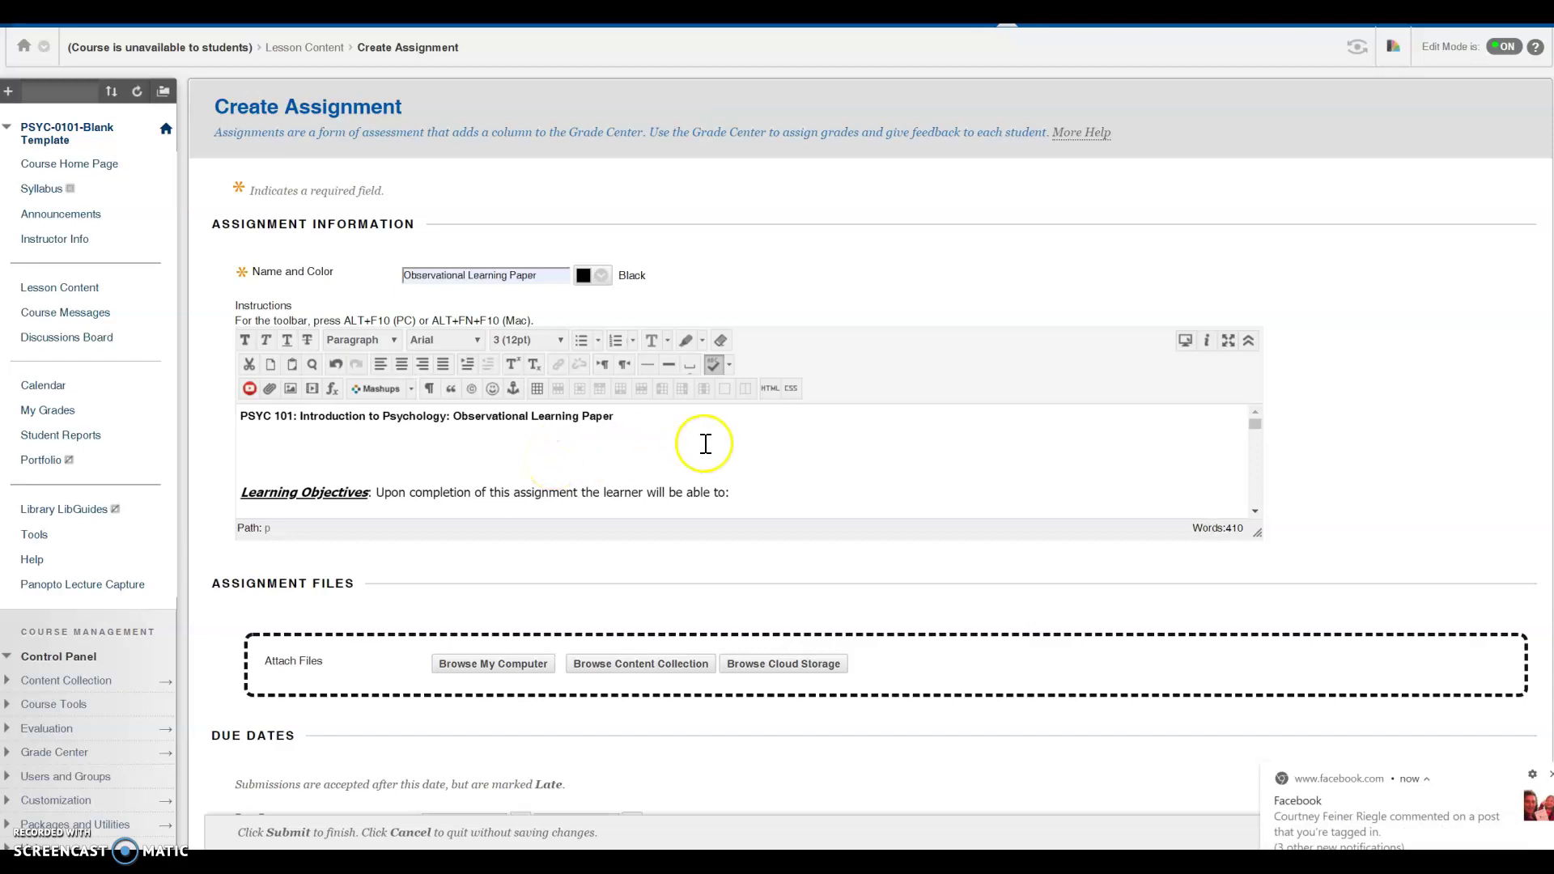
left_click(1254, 510)
scroll(1255, 511, "down", 6)
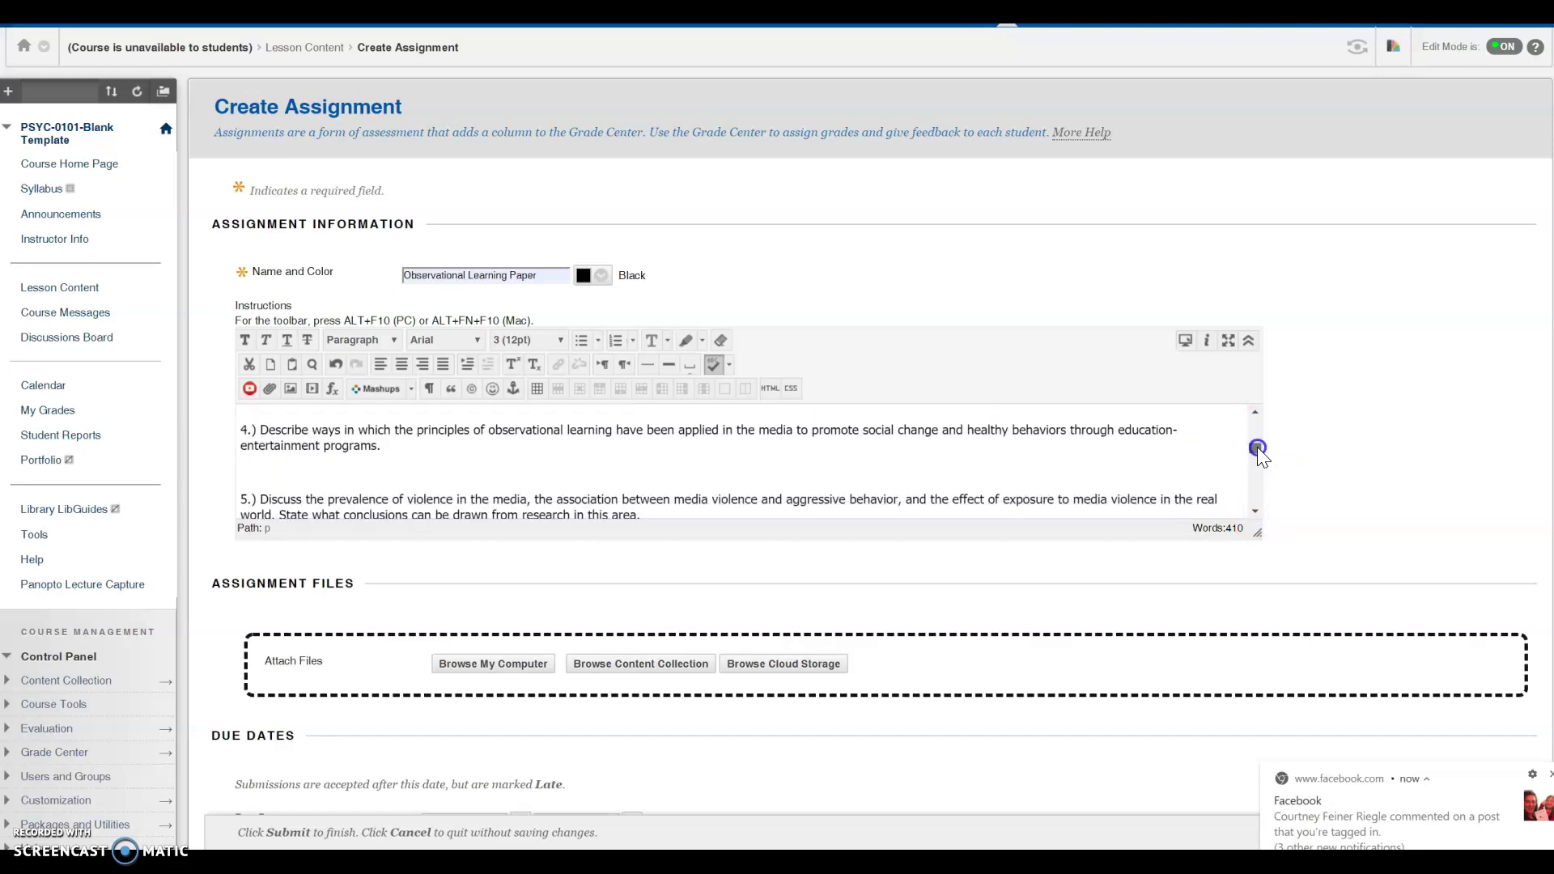
scroll(1259, 447, "down", 1)
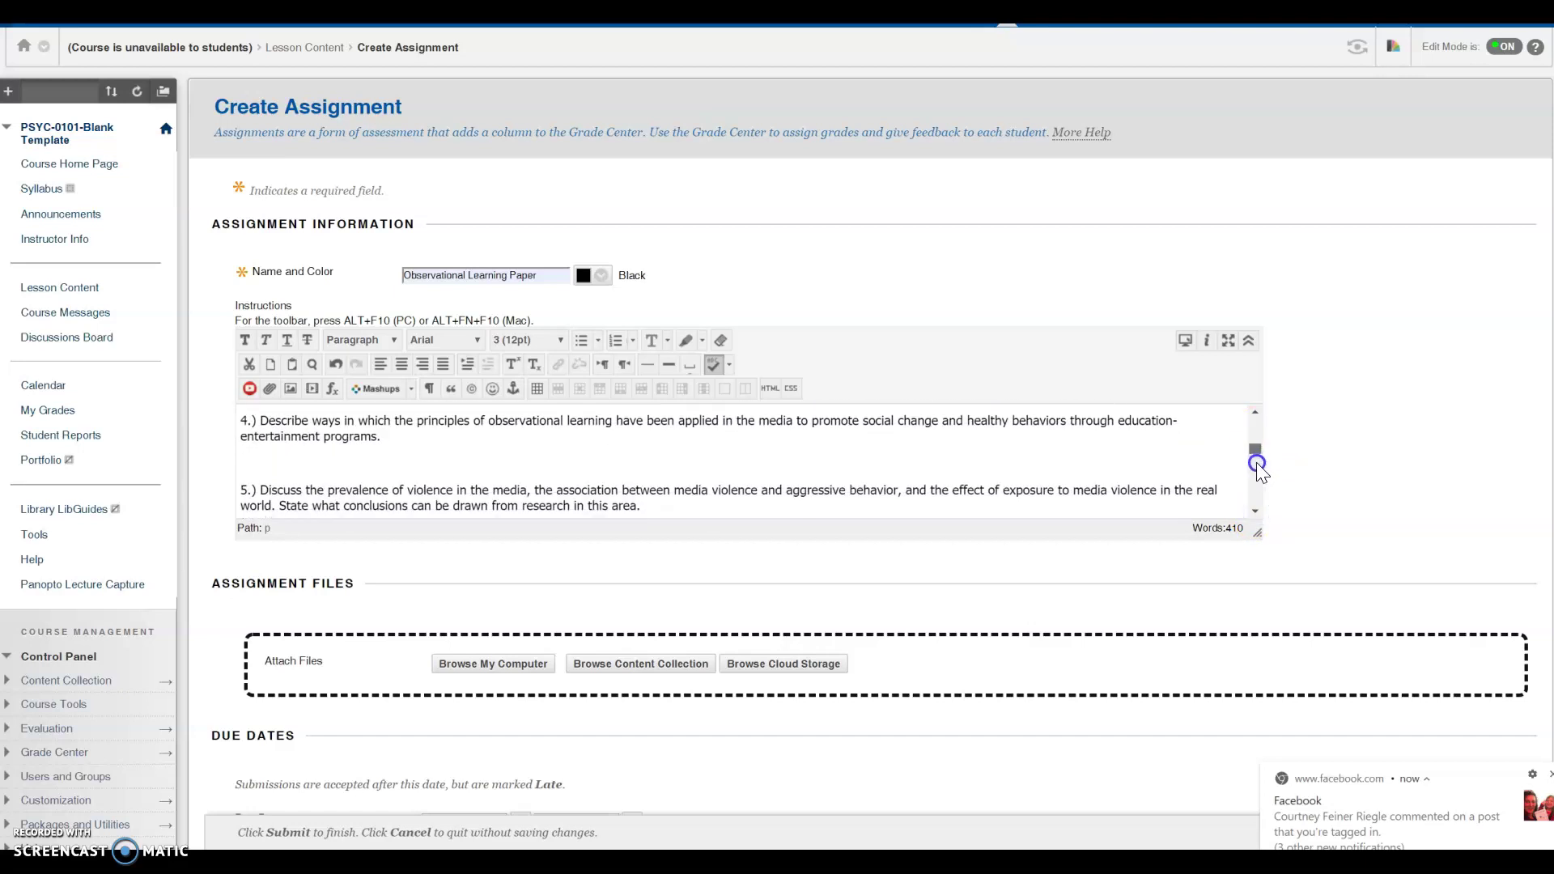
left_click(1254, 510)
scroll(1253, 509, "down", 3)
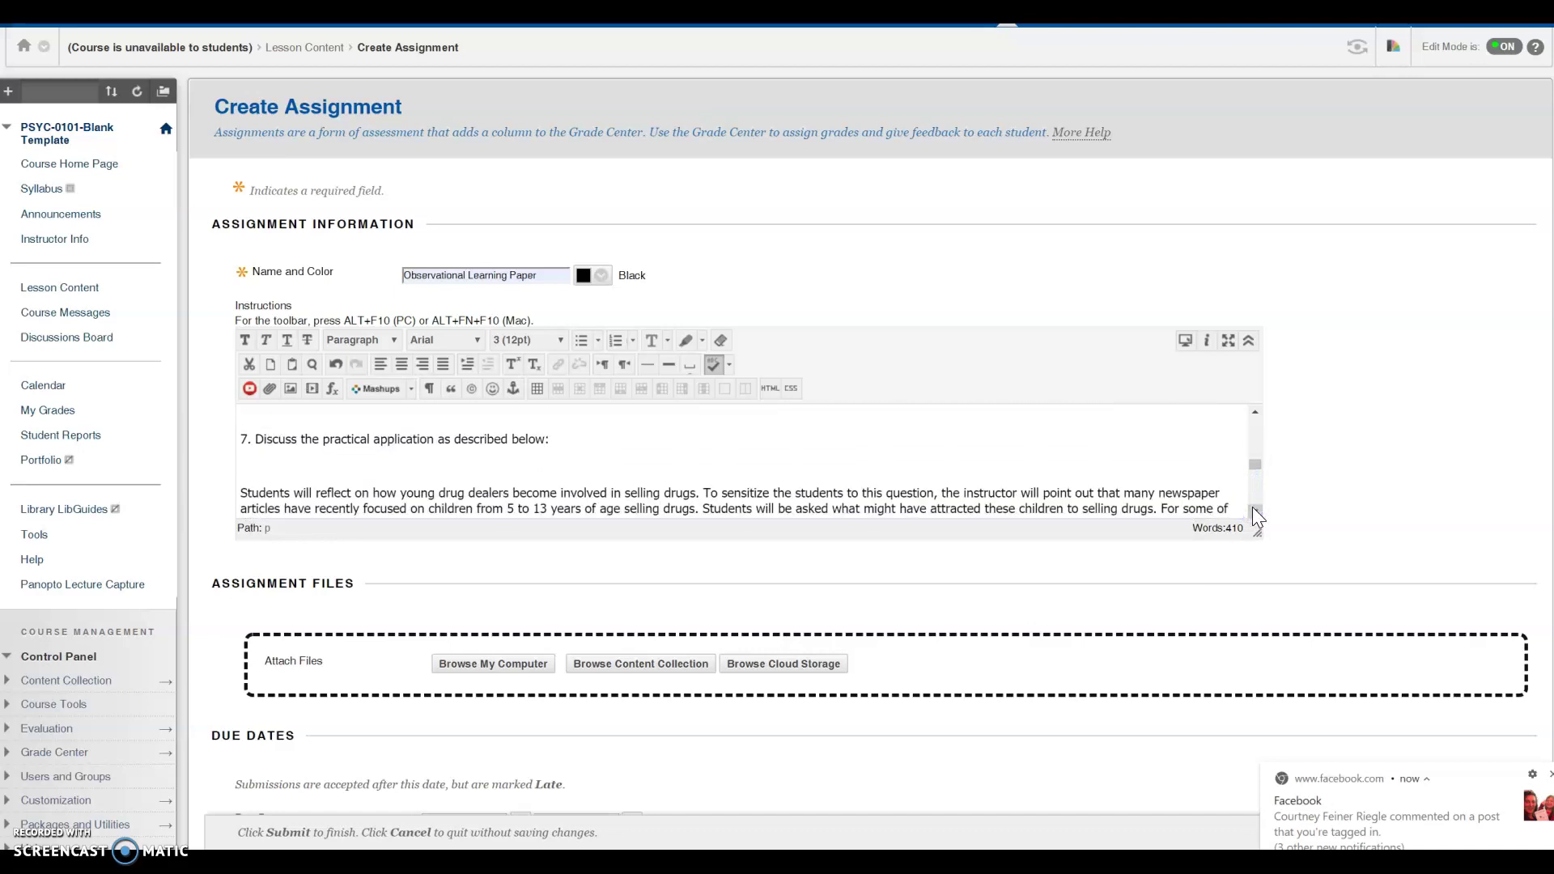
scroll(1256, 516, "down", 5)
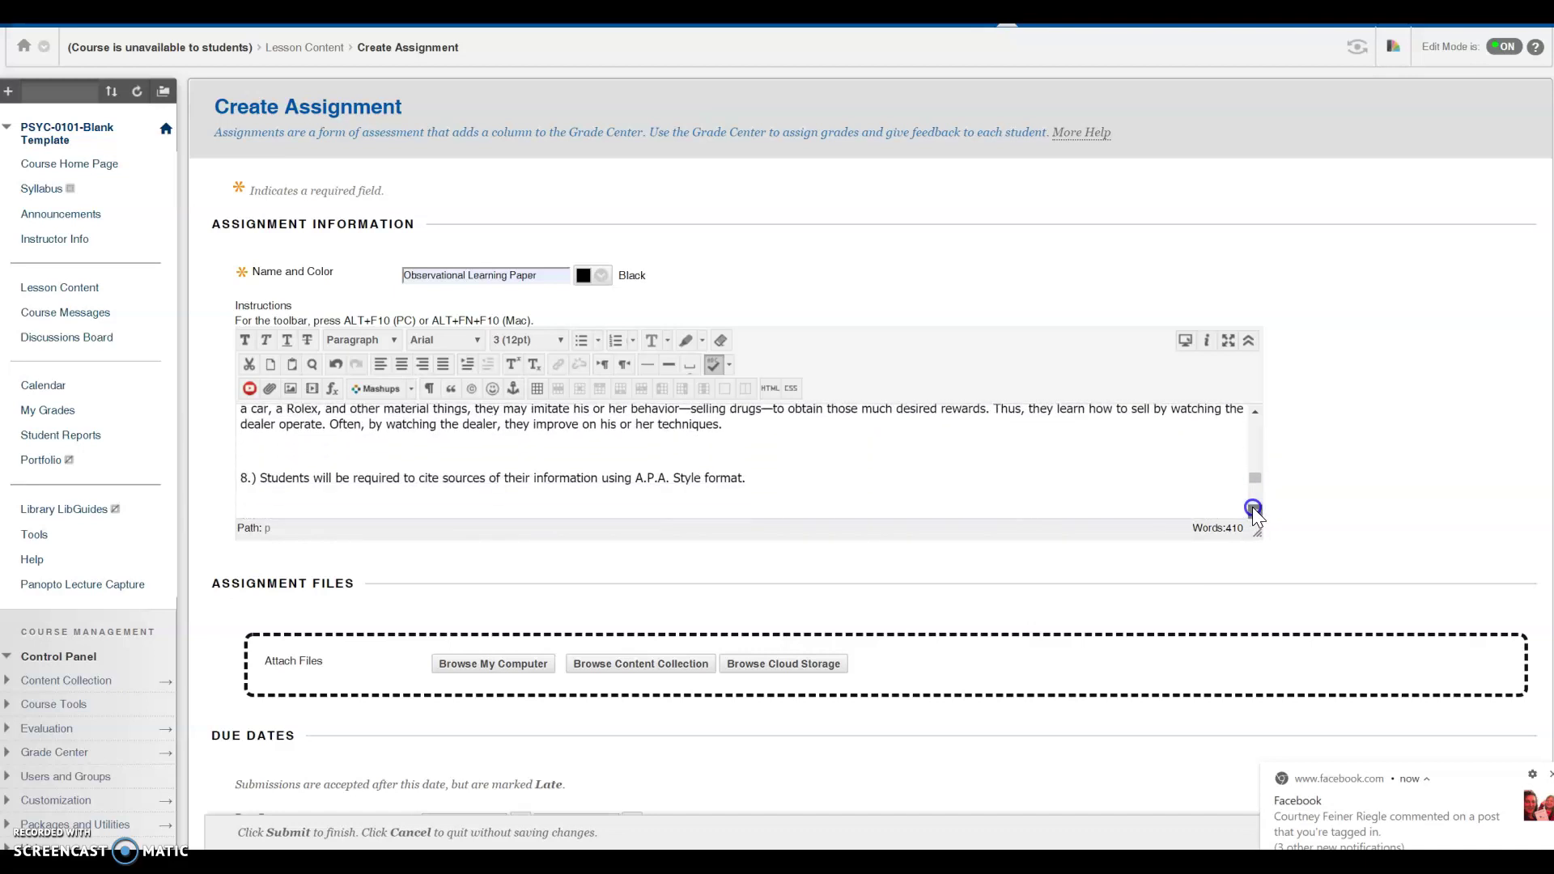
left_click(1254, 511)
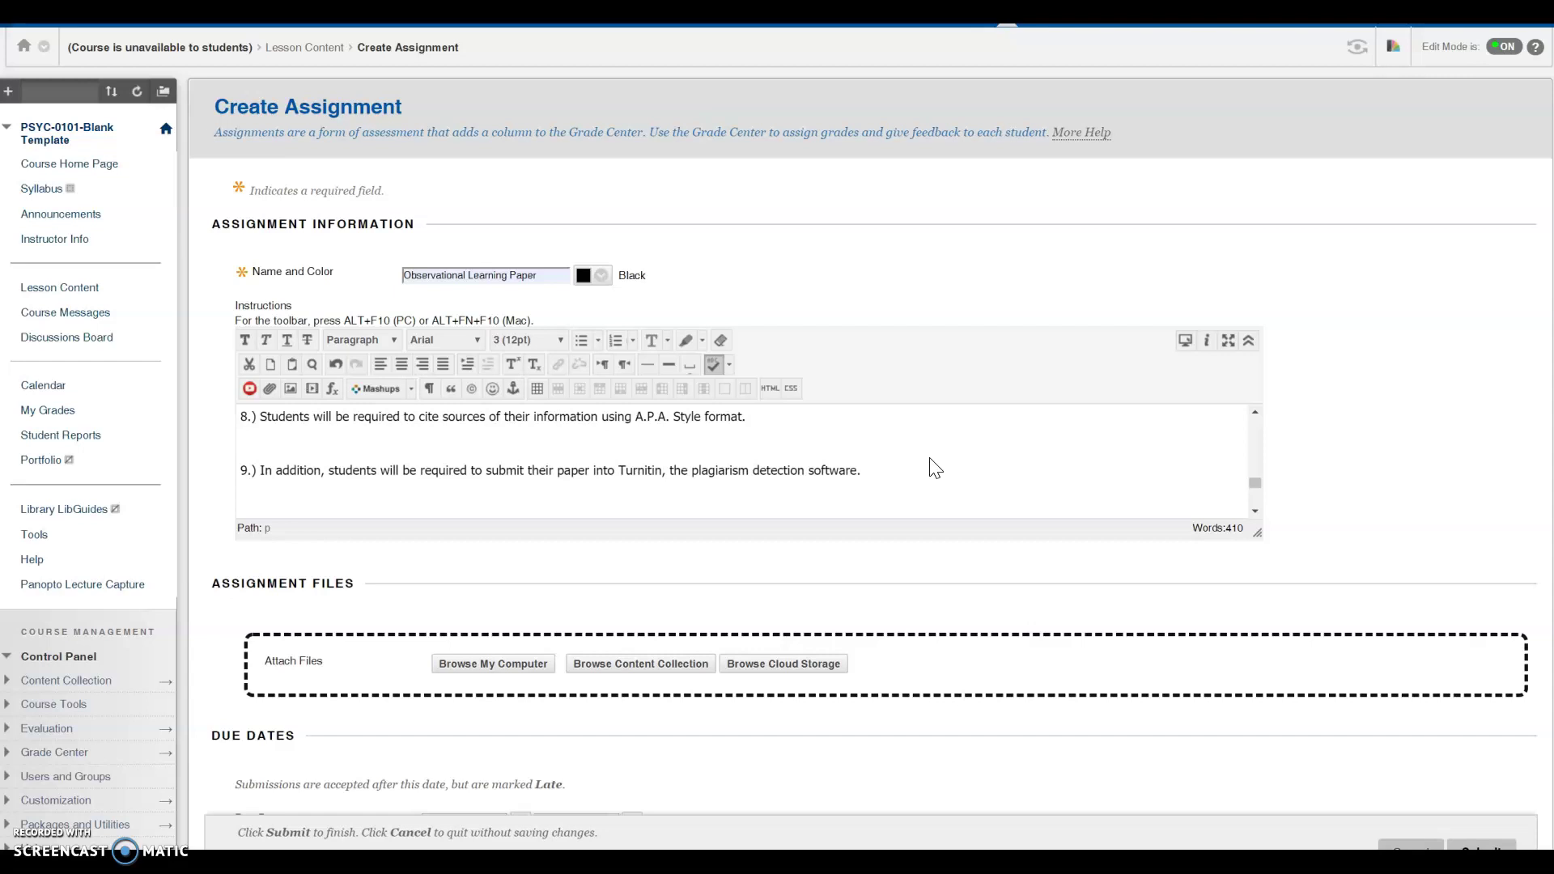
left_click(1441, 479)
Enable Due Date and set it to April 26, 2020 at End of Day (11:59 PM)
scroll(777, 437, "down", 4)
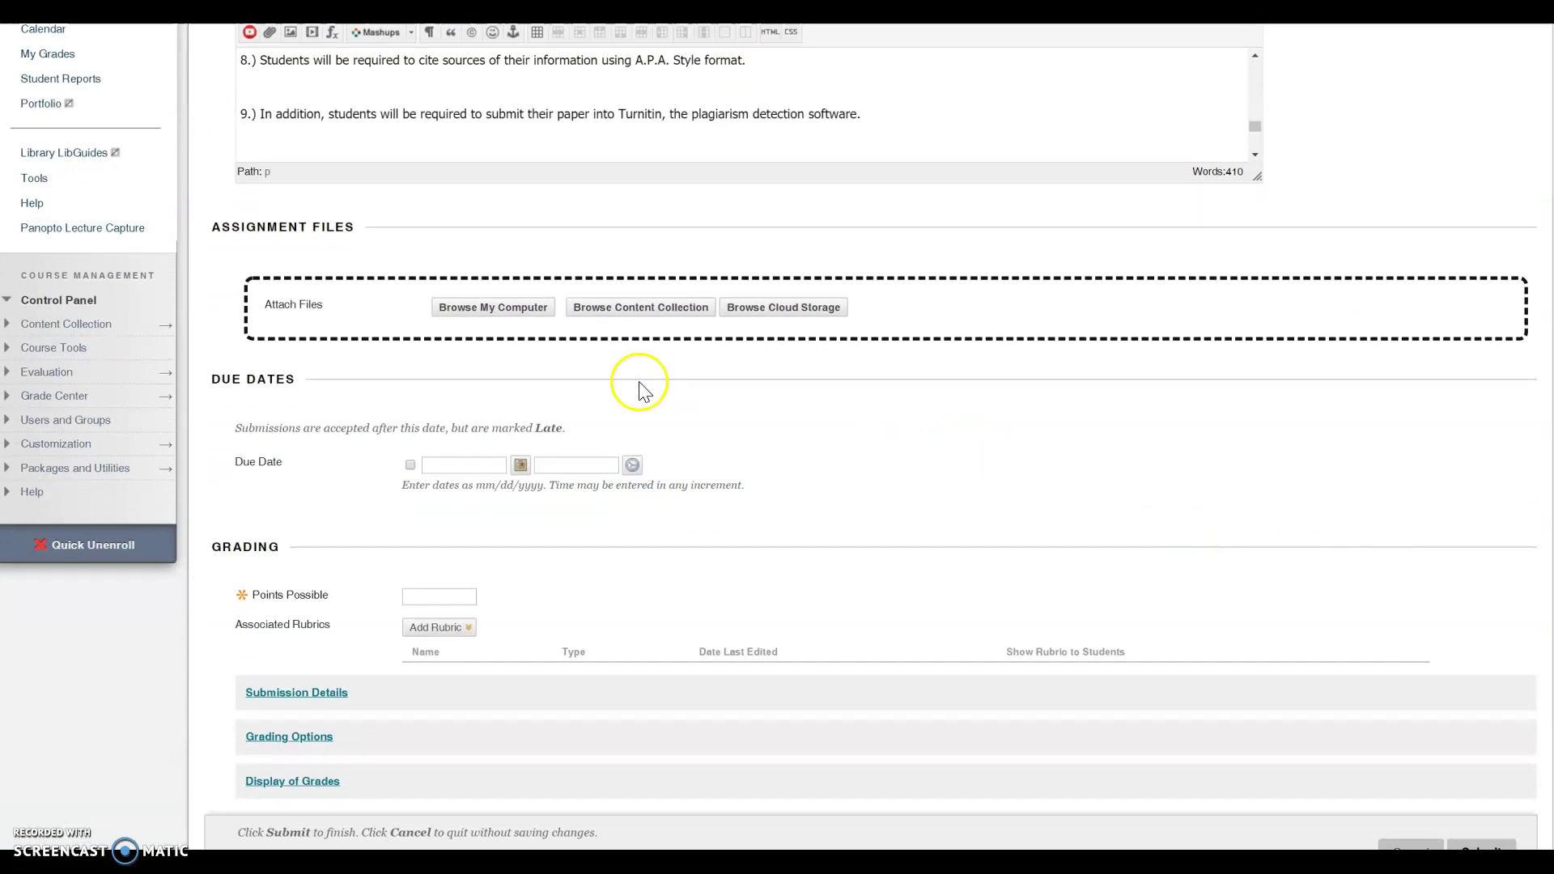
left_click(1255, 154)
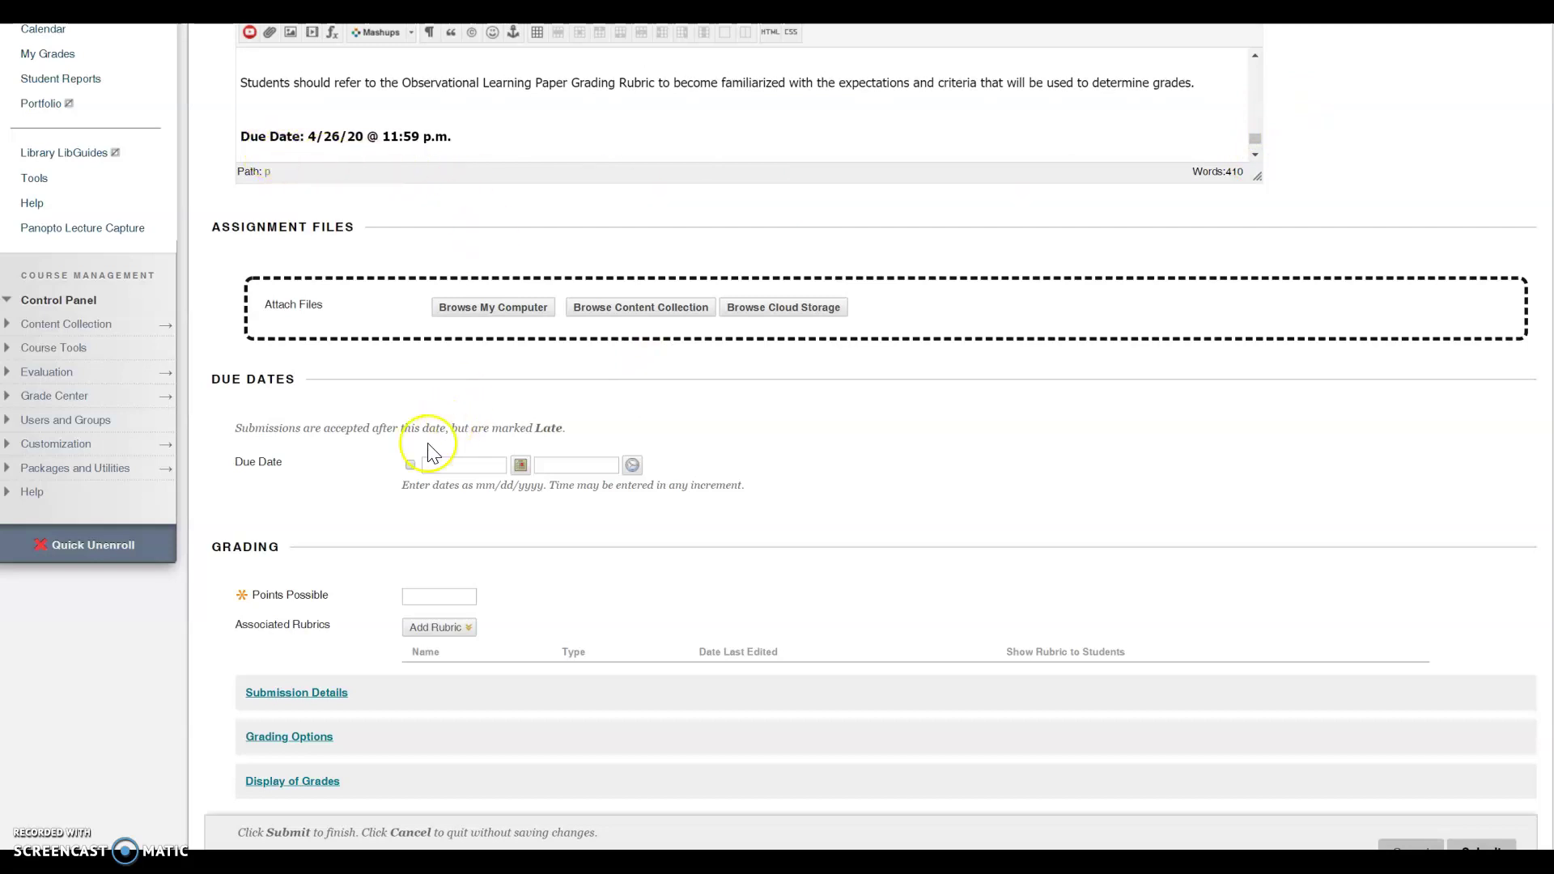
left_click(410, 466)
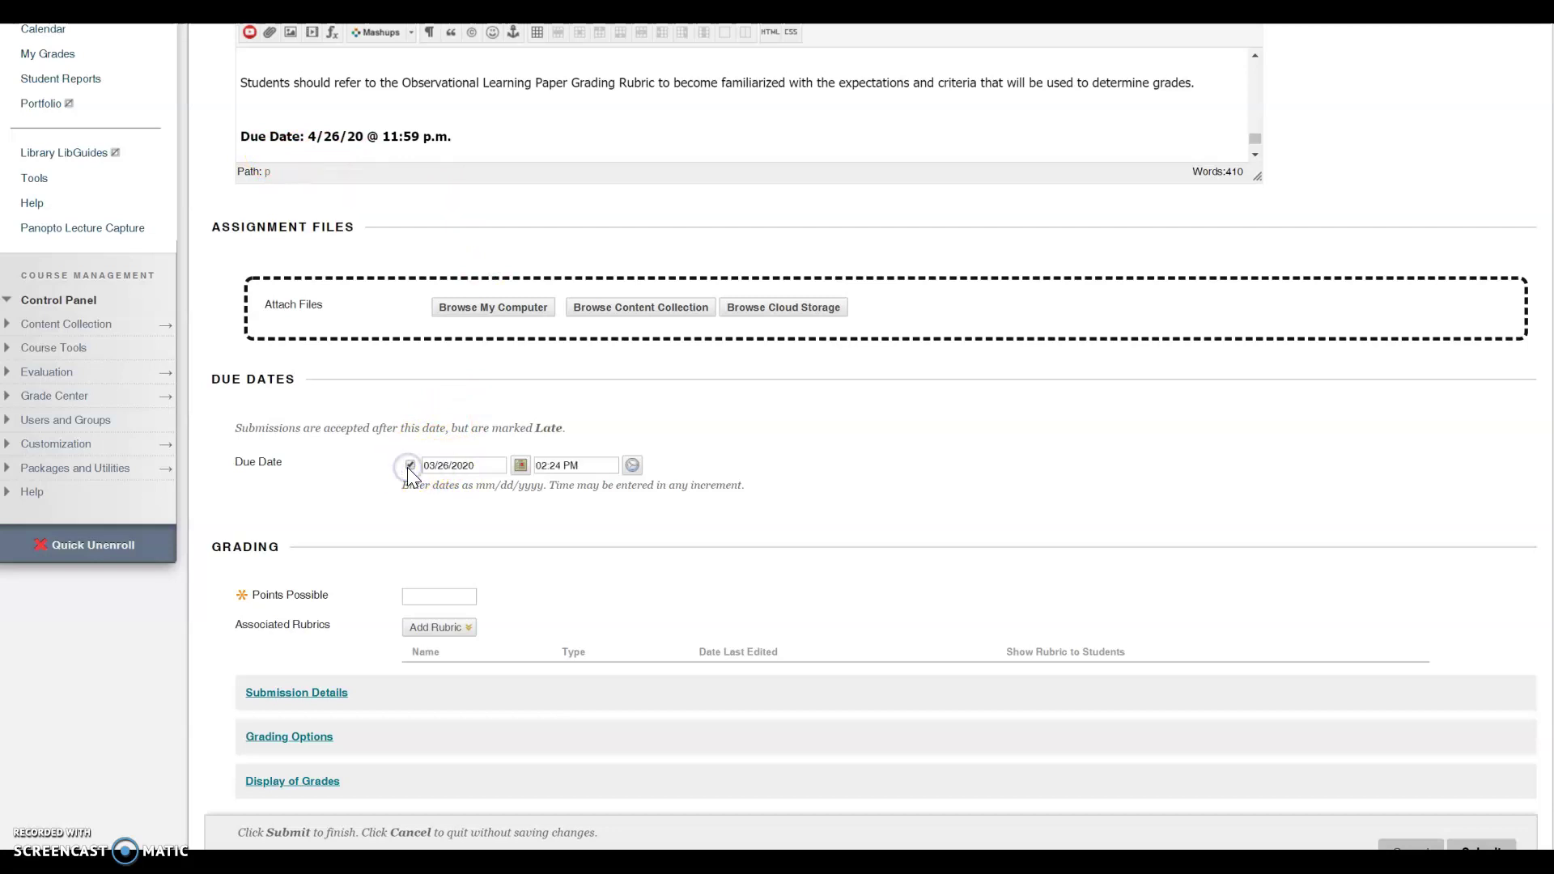
left_click(520, 467)
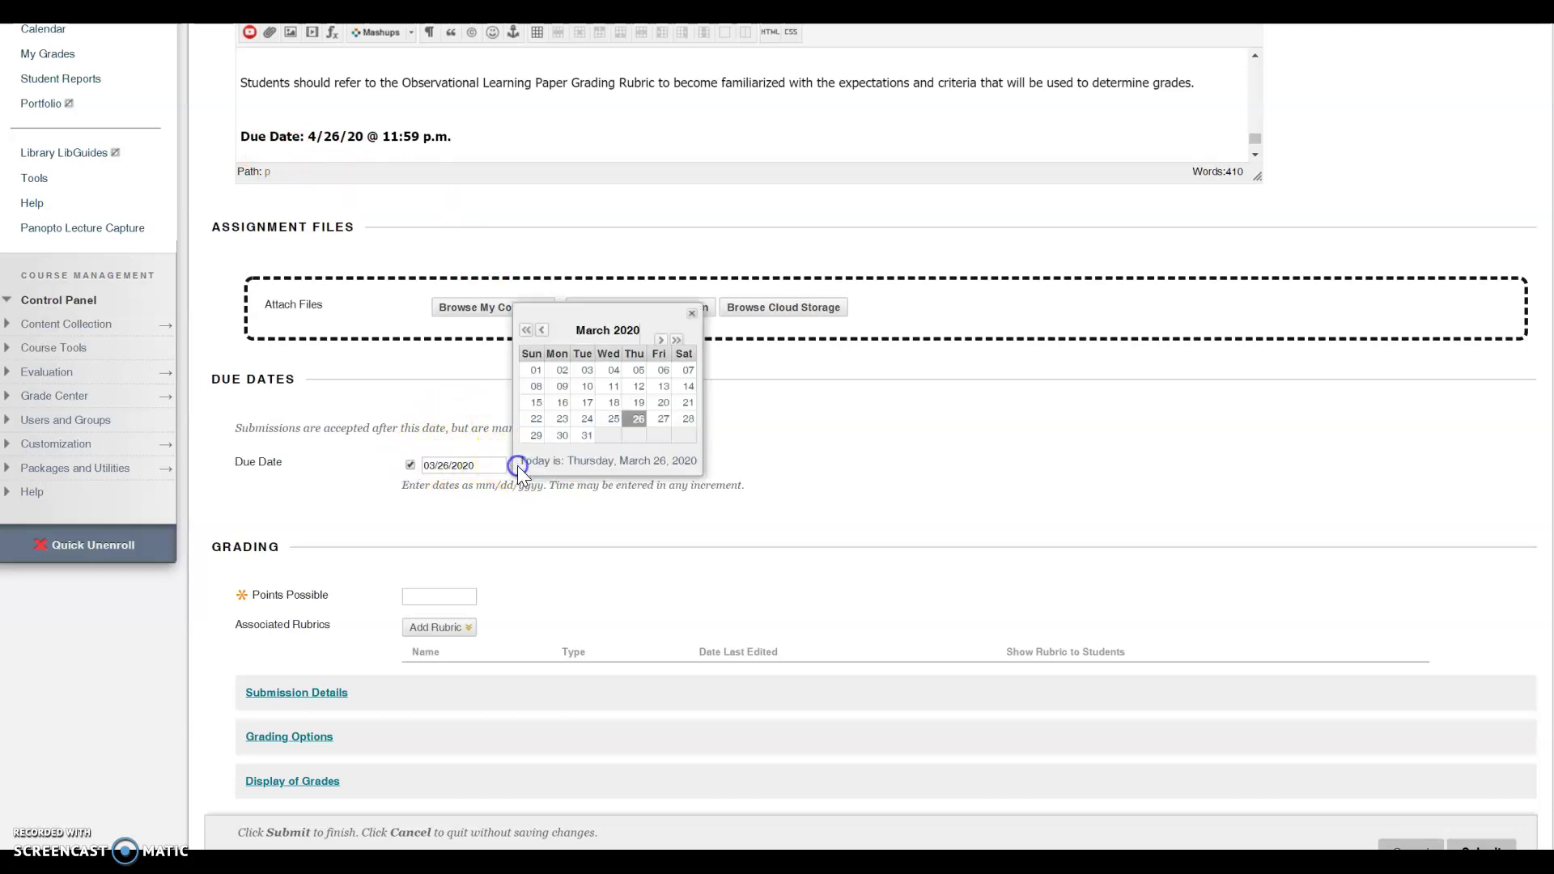
left_click(661, 341)
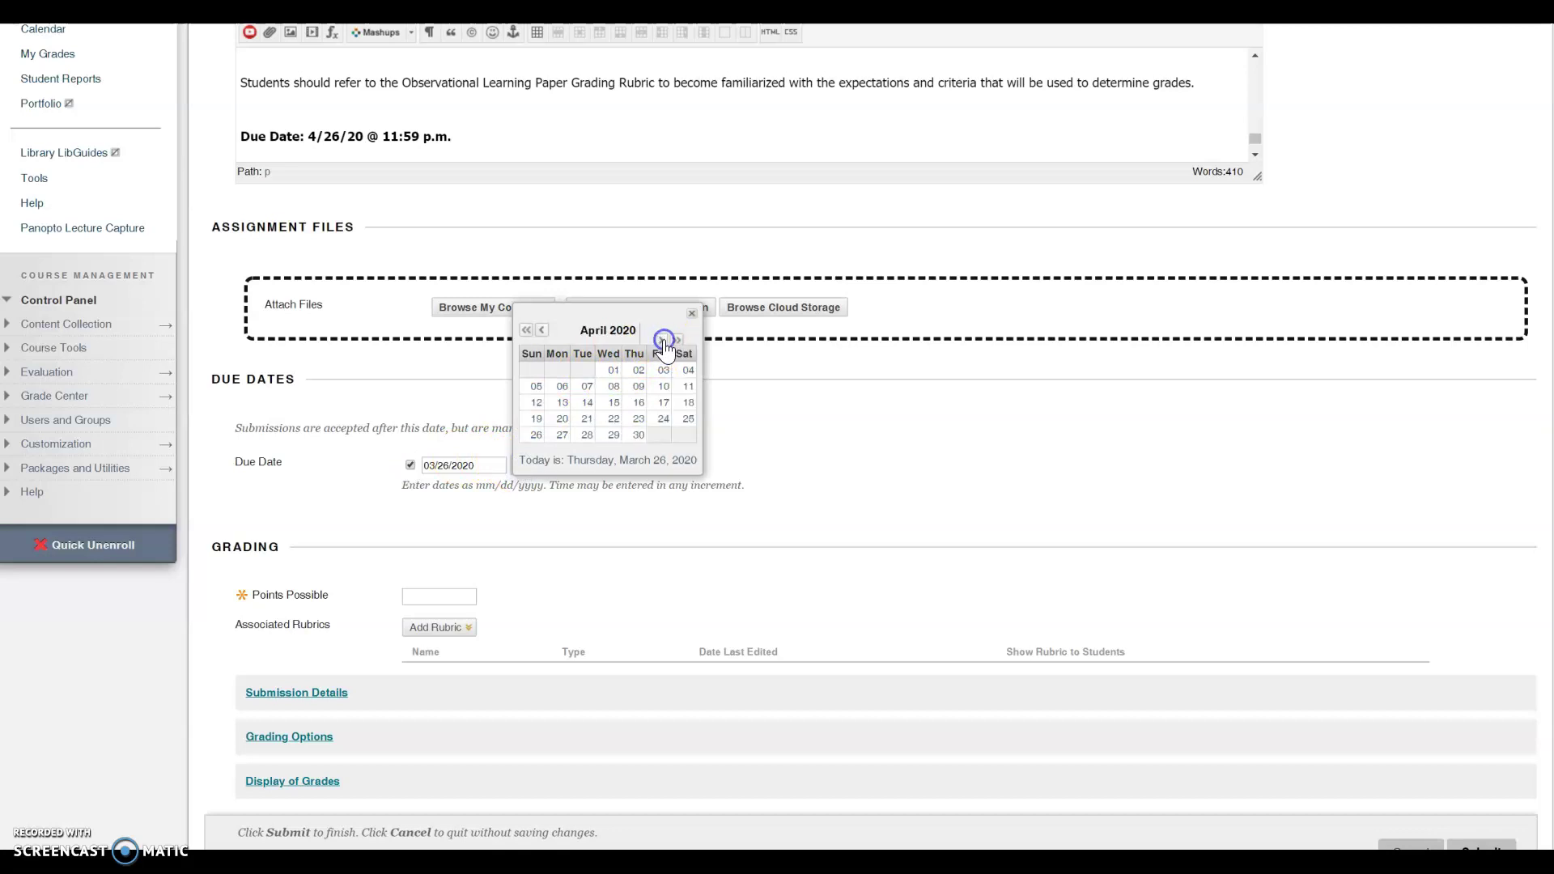
left_click(538, 435)
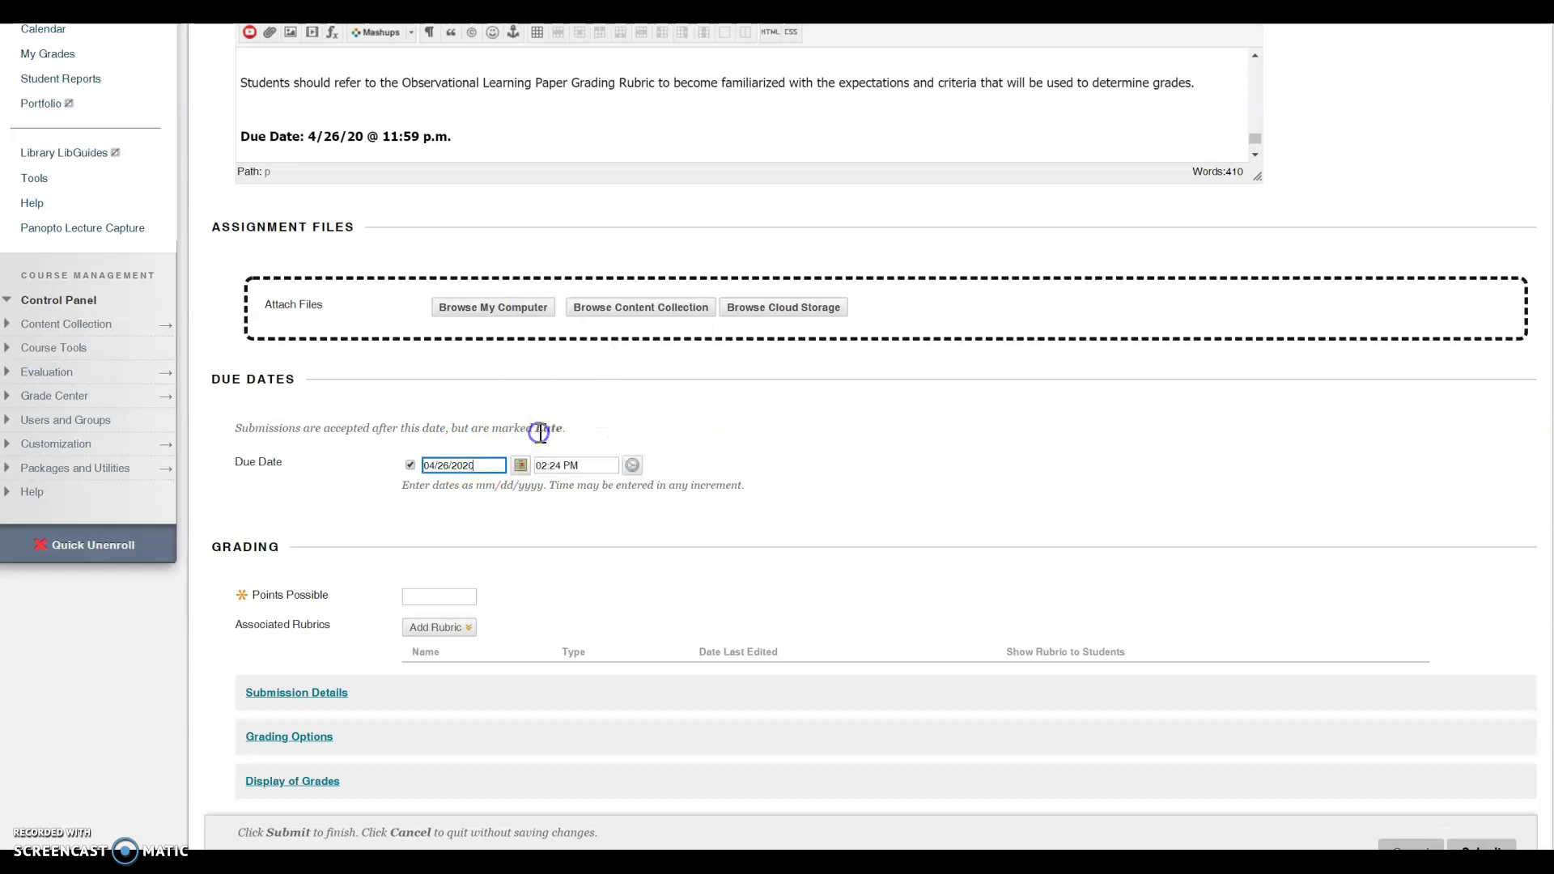
left_click(632, 465)
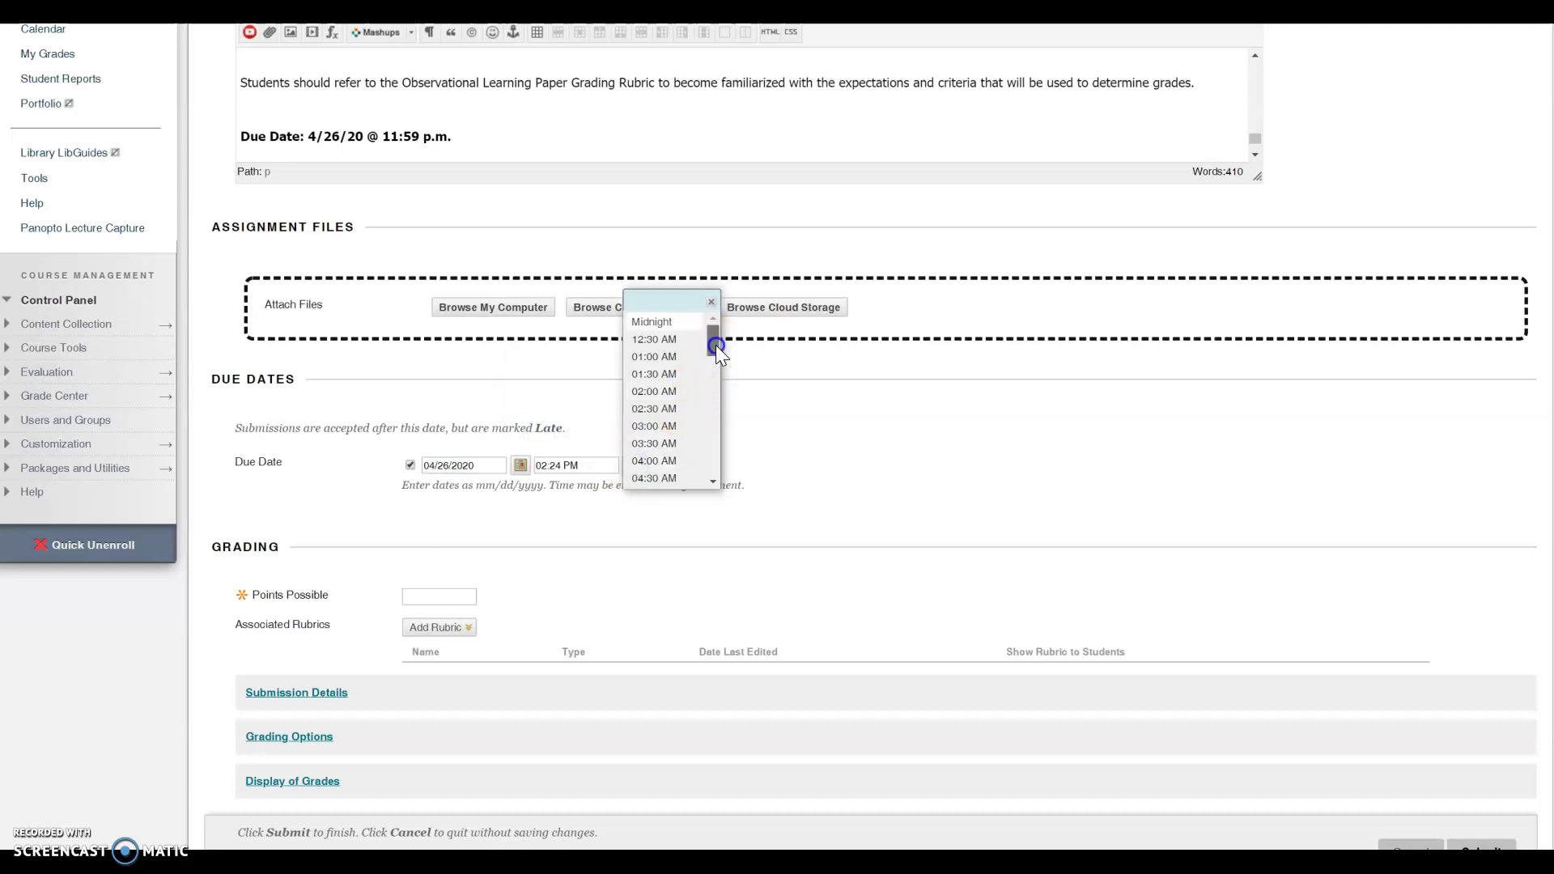
left_click_drag(713, 336, 716, 502)
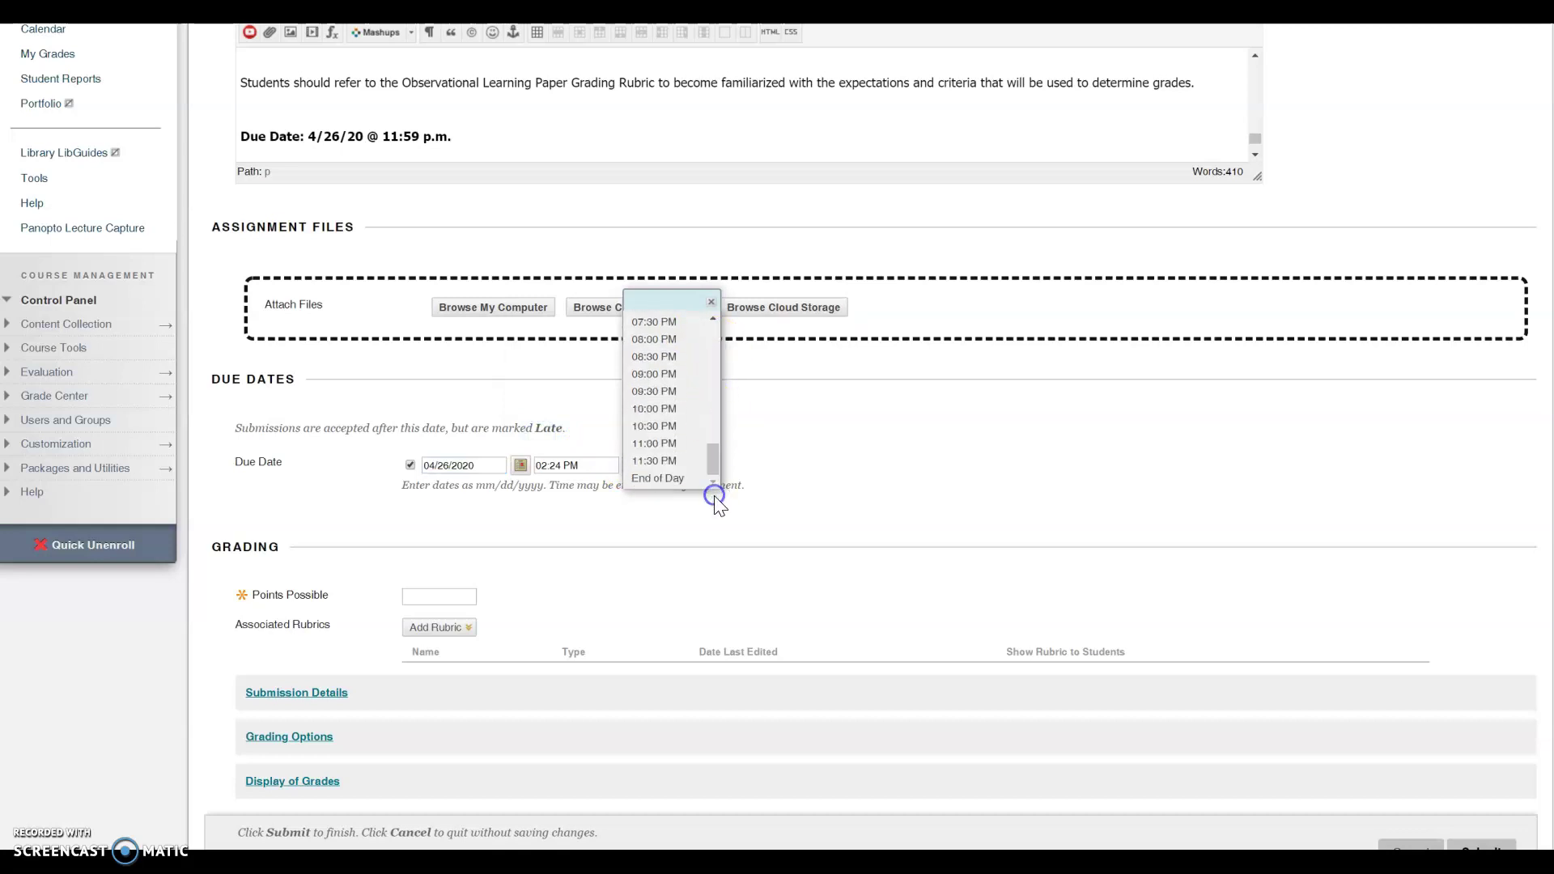
left_click(664, 478)
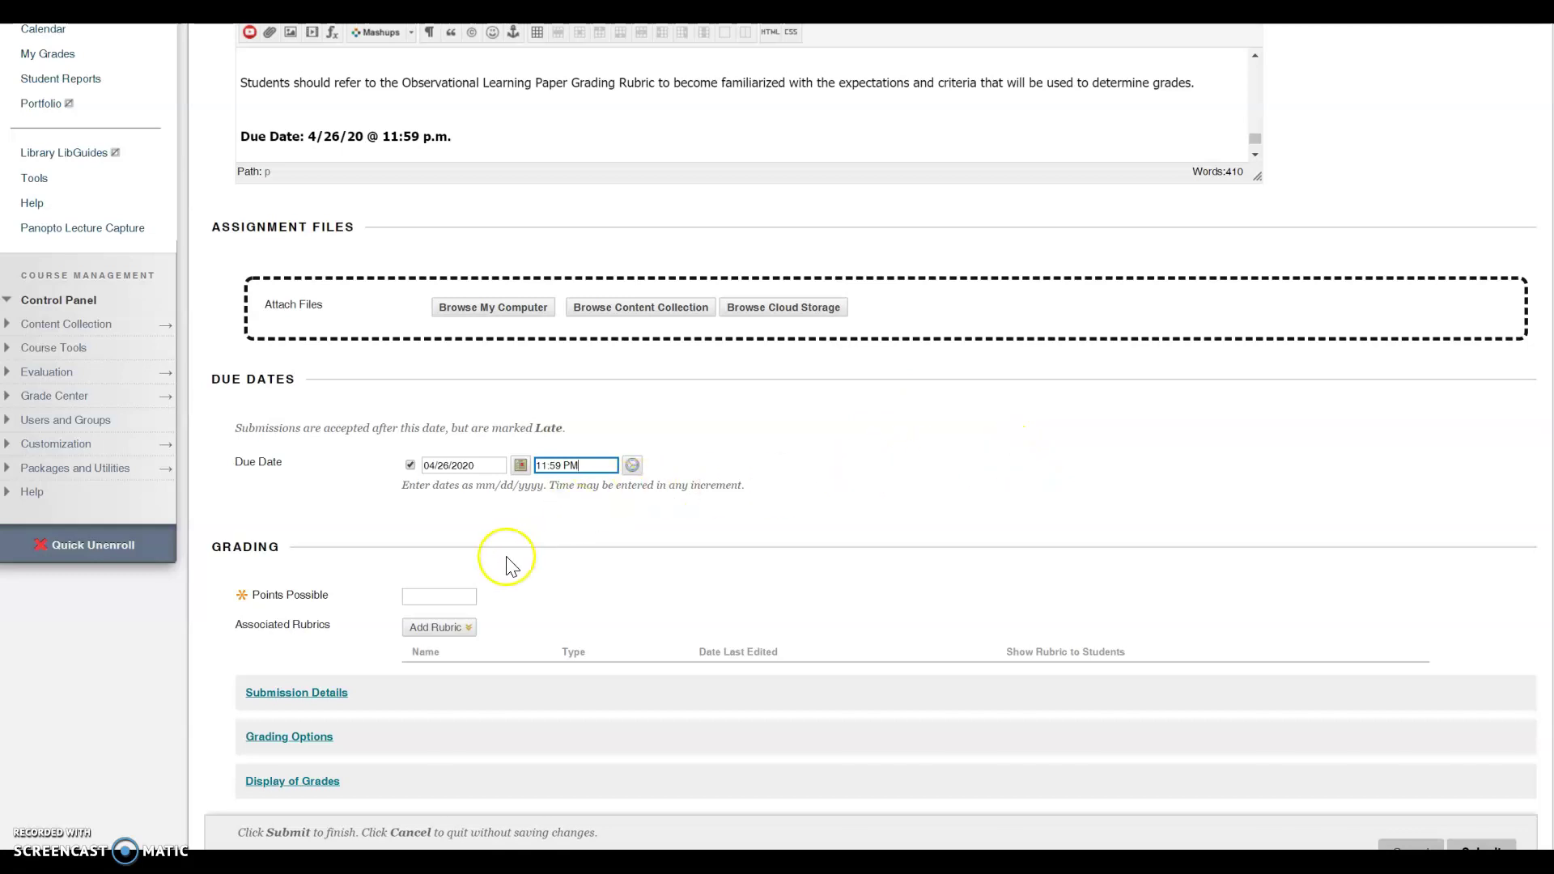
left_click(461, 599)
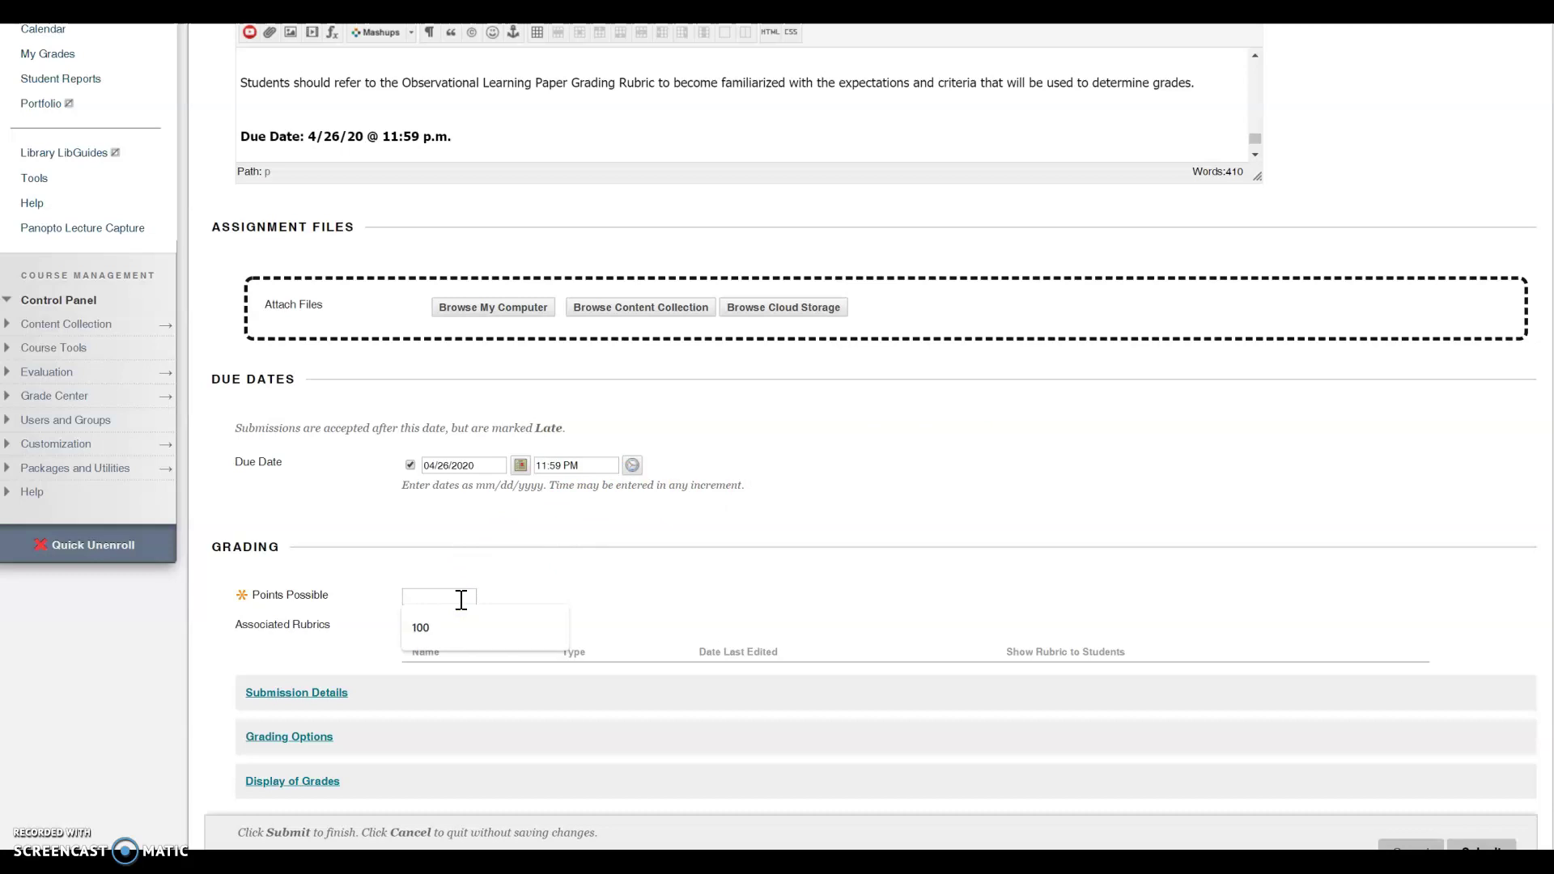
left_click(450, 621)
left_click(450, 622)
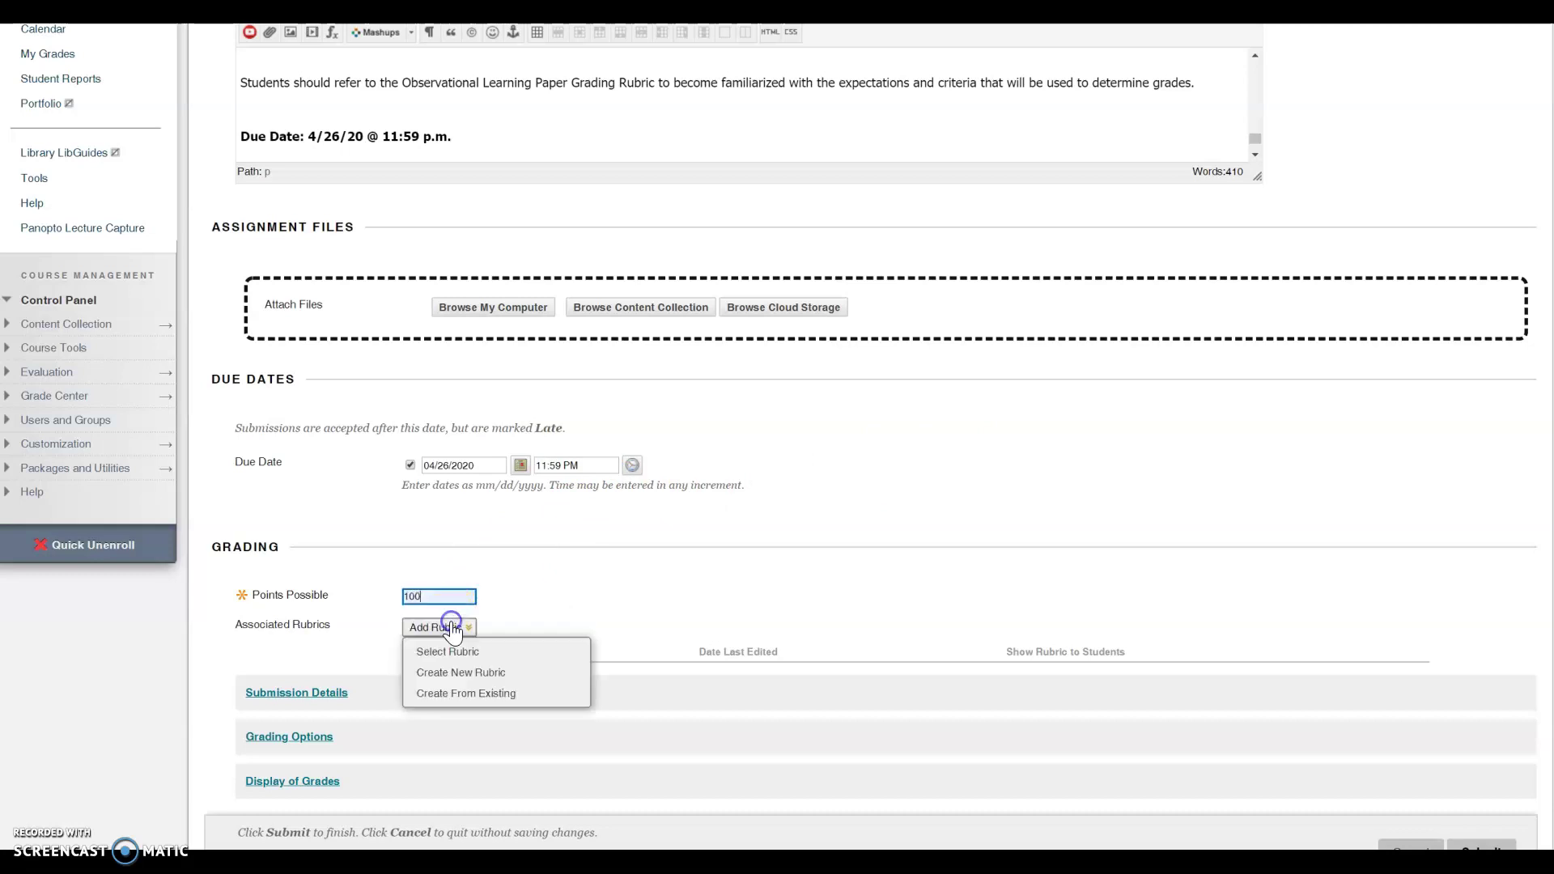
left_click(597, 597)
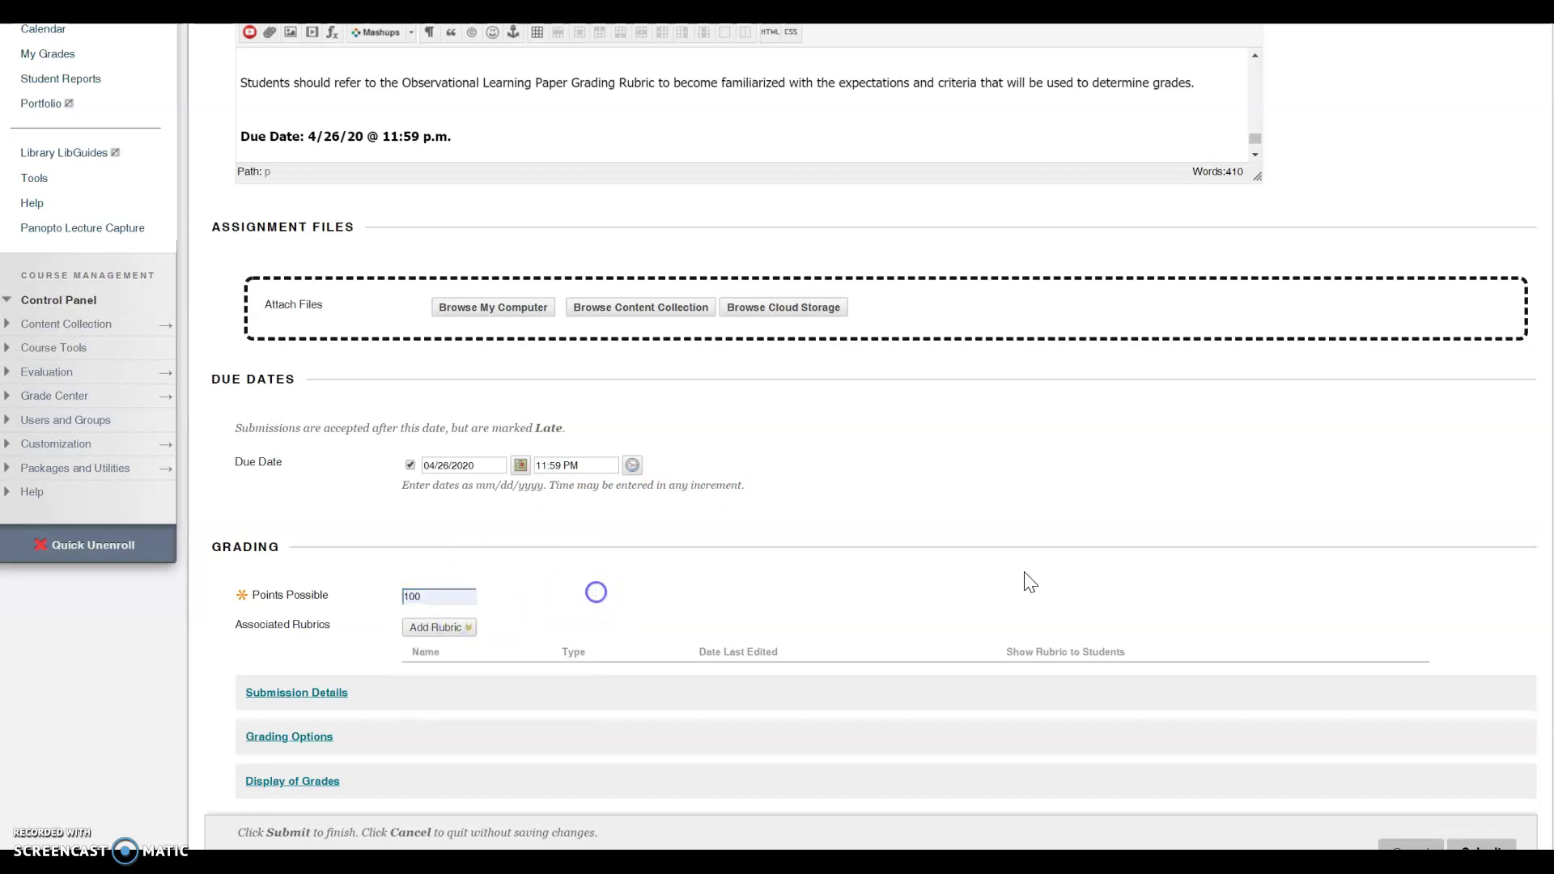
scroll(1538, 688, "down", 3)
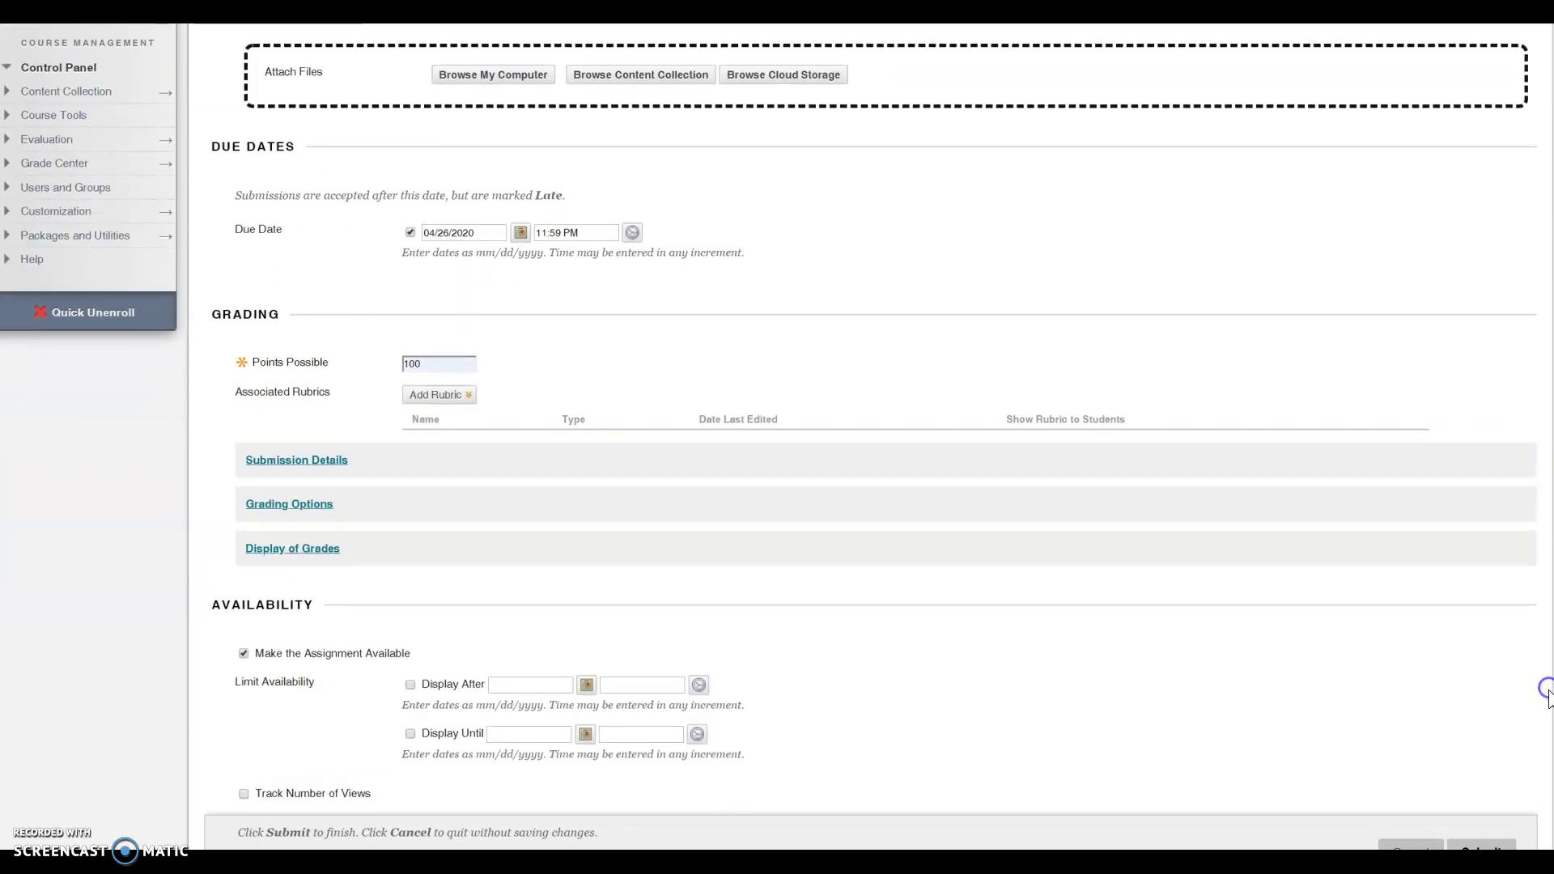
left_click(455, 395)
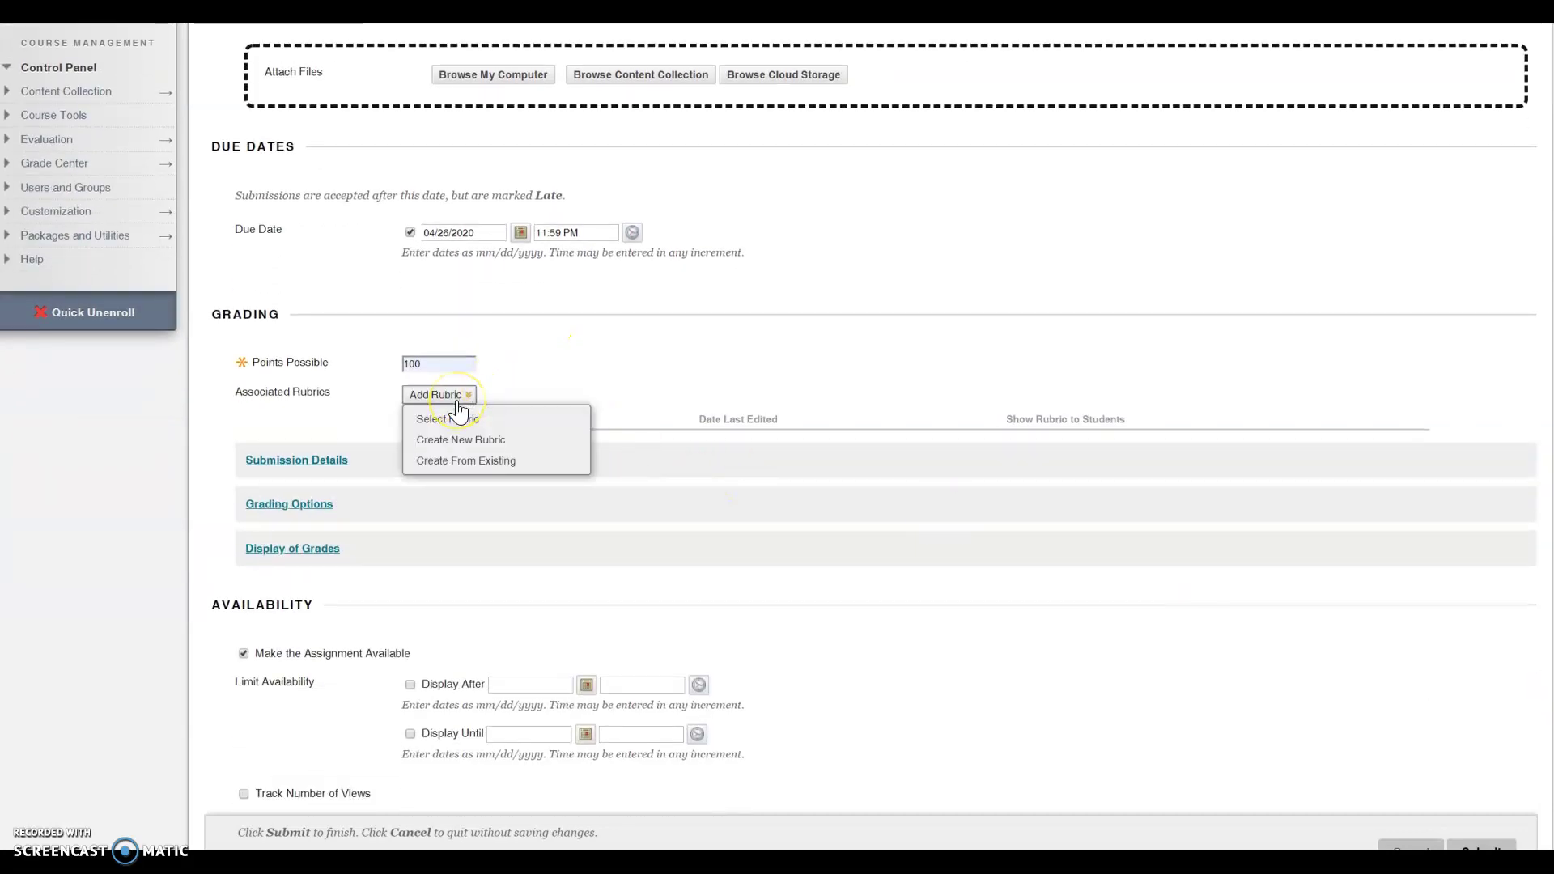
left_click(460, 417)
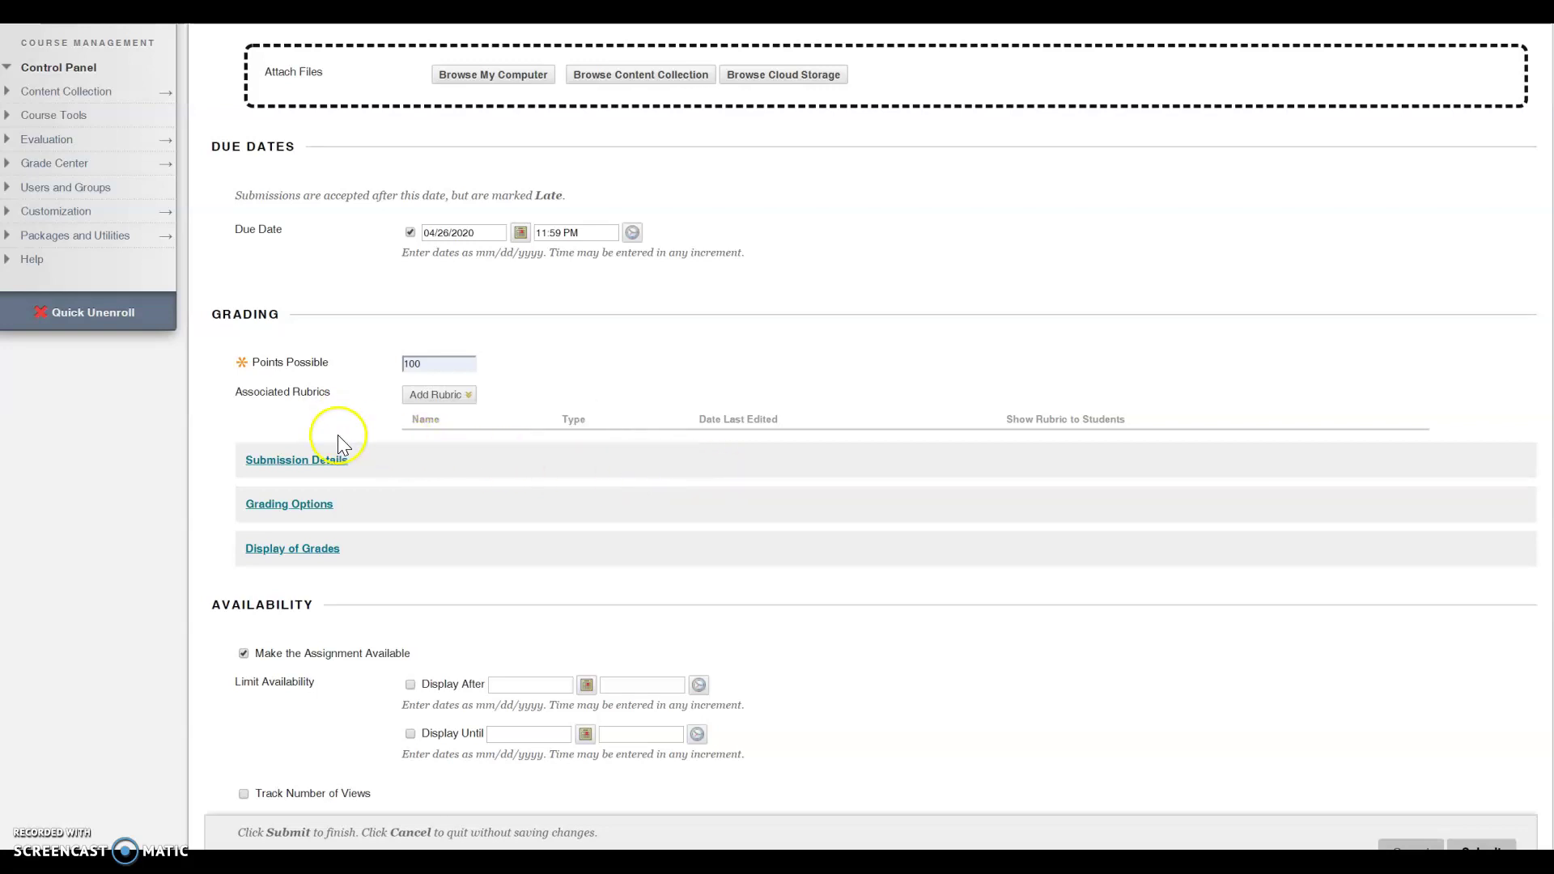
Review Submission Details, leaving Individual Submission and Single Attempt selected
left_click(338, 459)
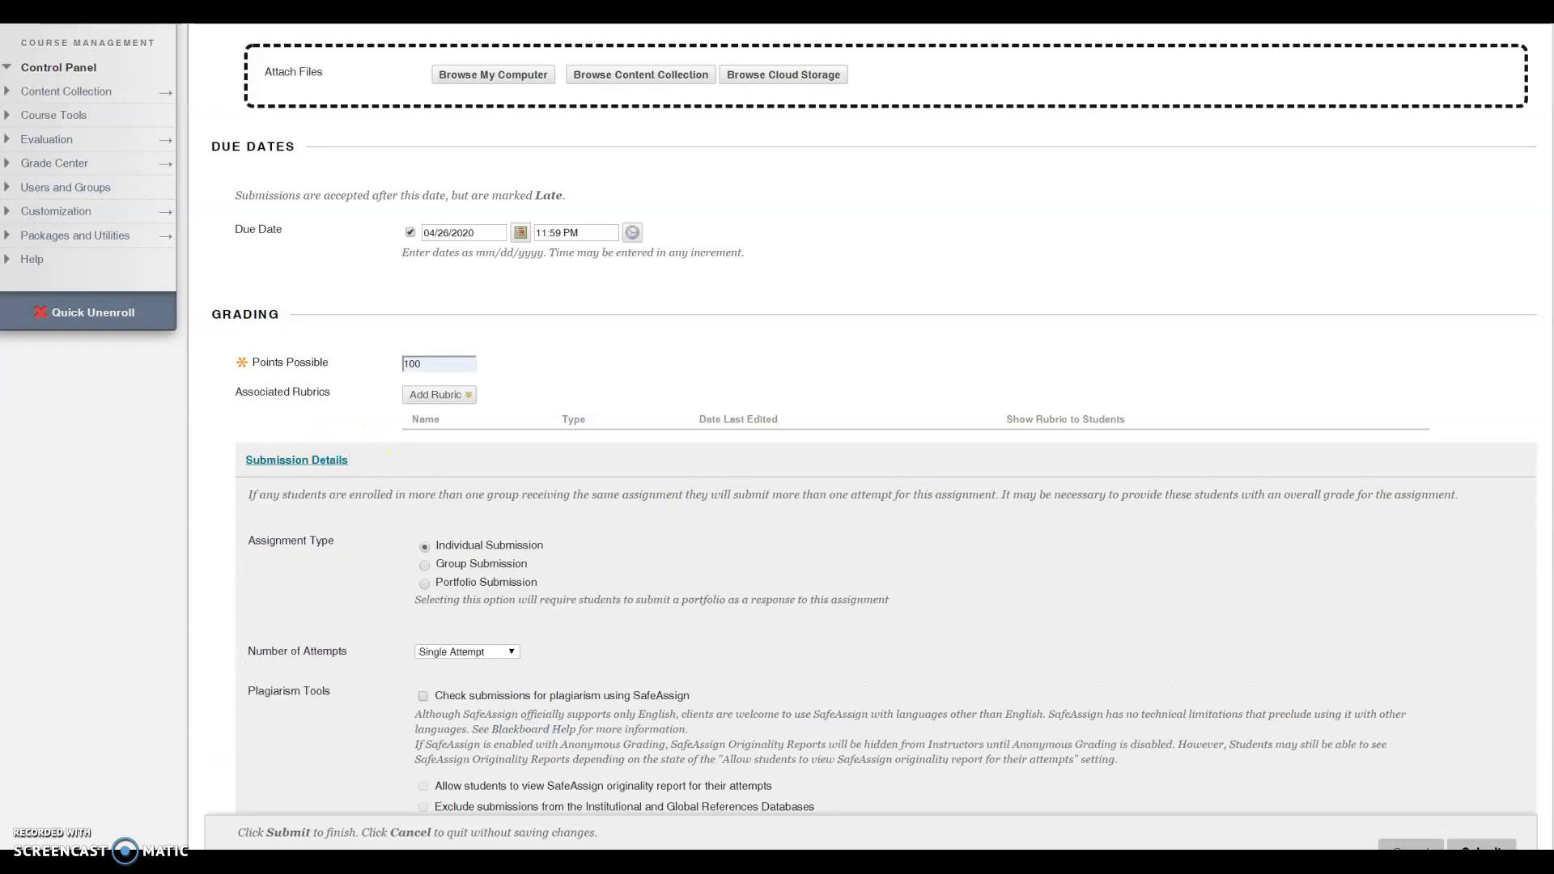
scroll(1300, 480, "down", 4)
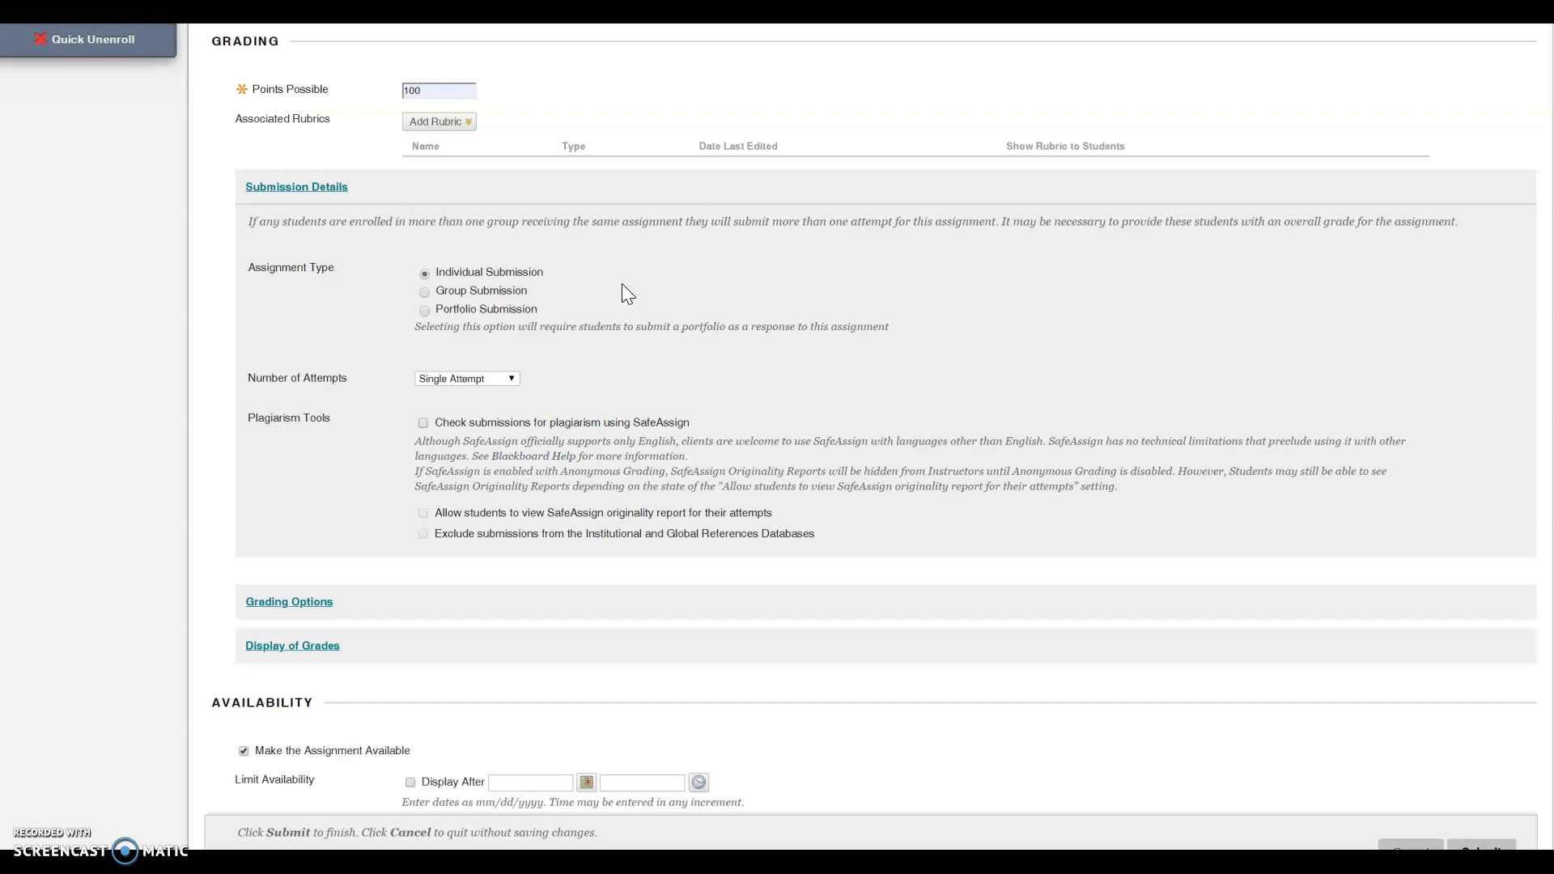
left_click(463, 271)
left_click(513, 381)
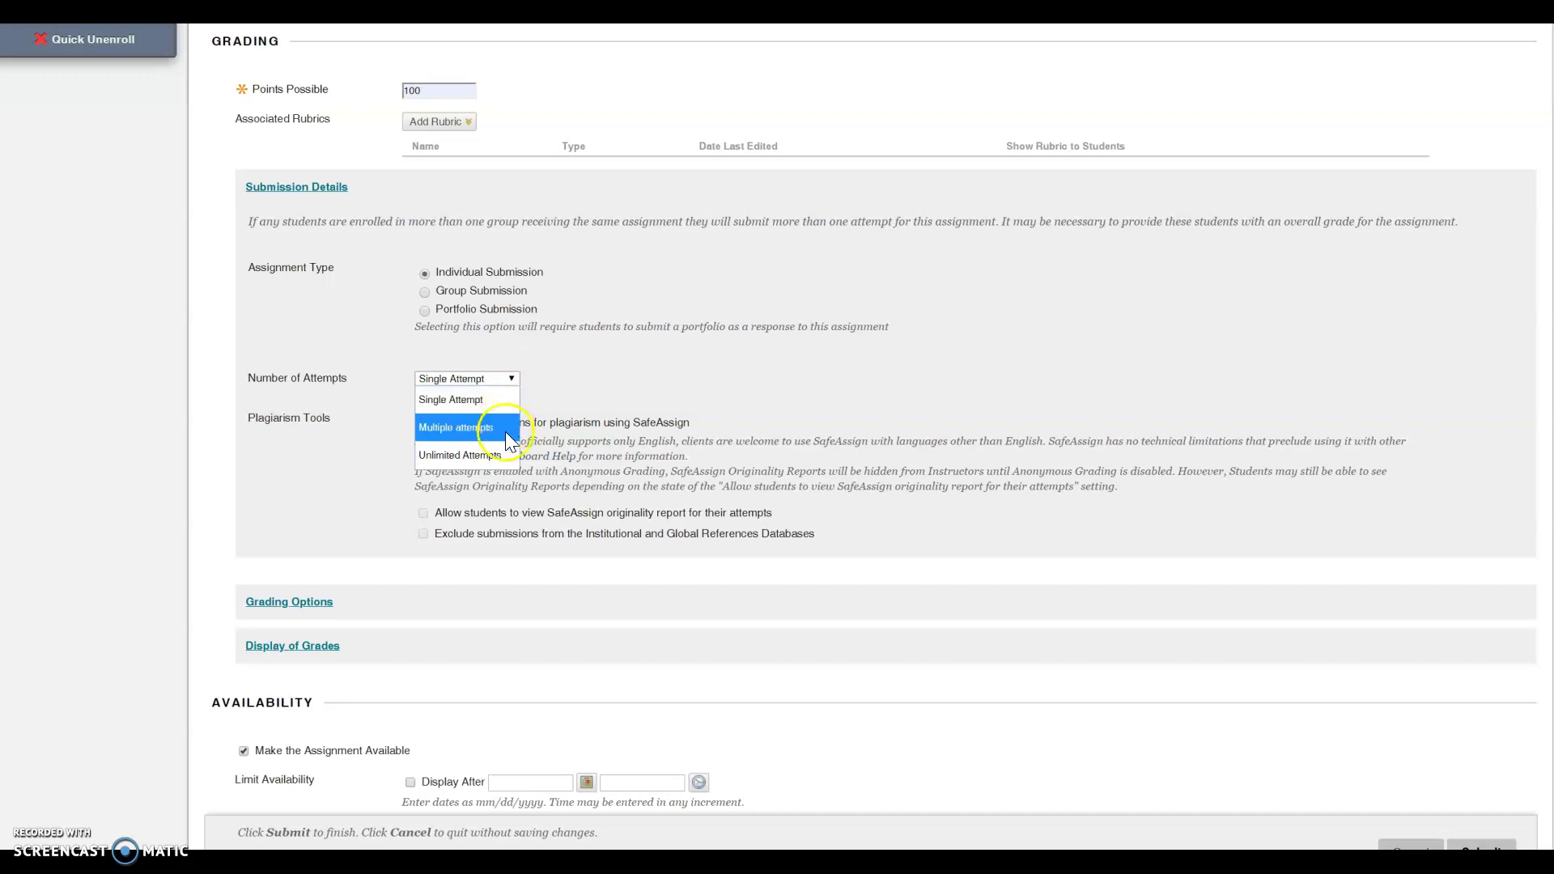
left_click(843, 413)
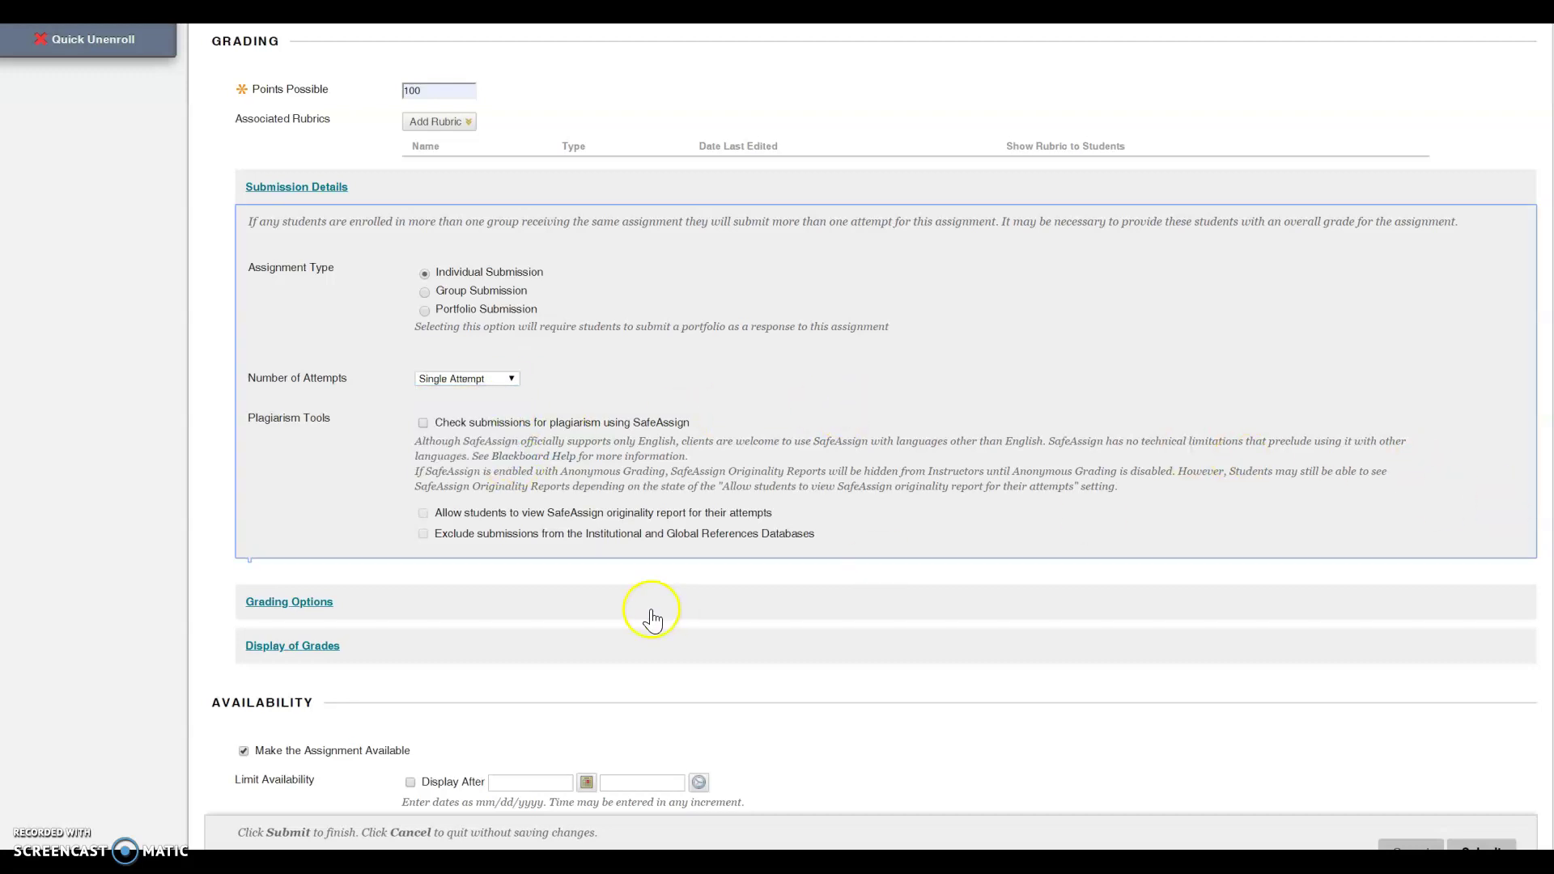
Expand Grading Options, leaving anonymous and delegated grading off
left_click(326, 603)
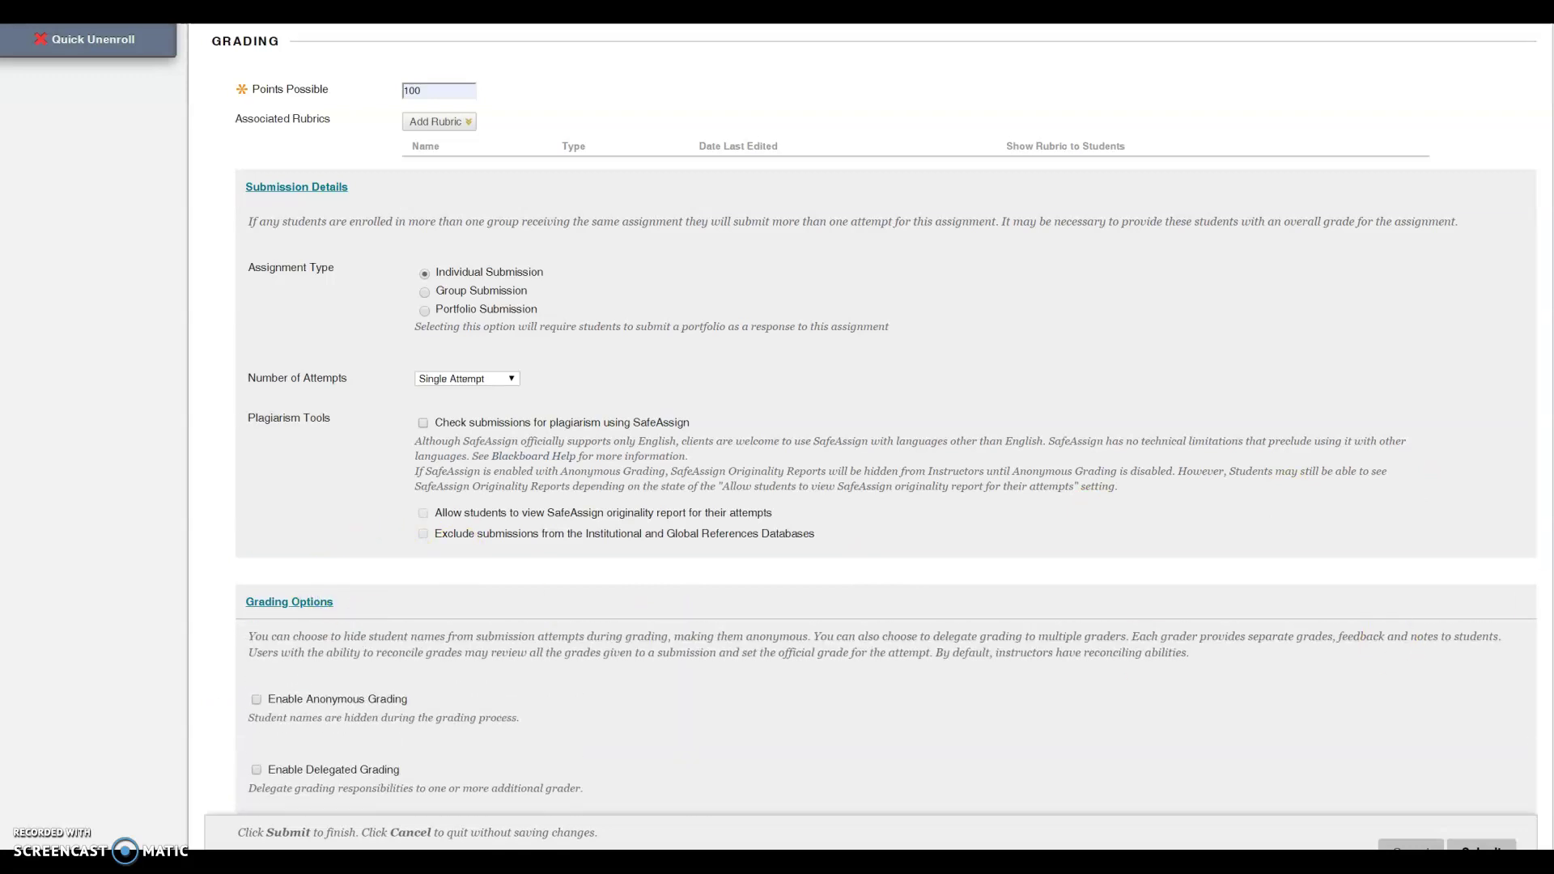
scroll(1484, 669, "down", 3)
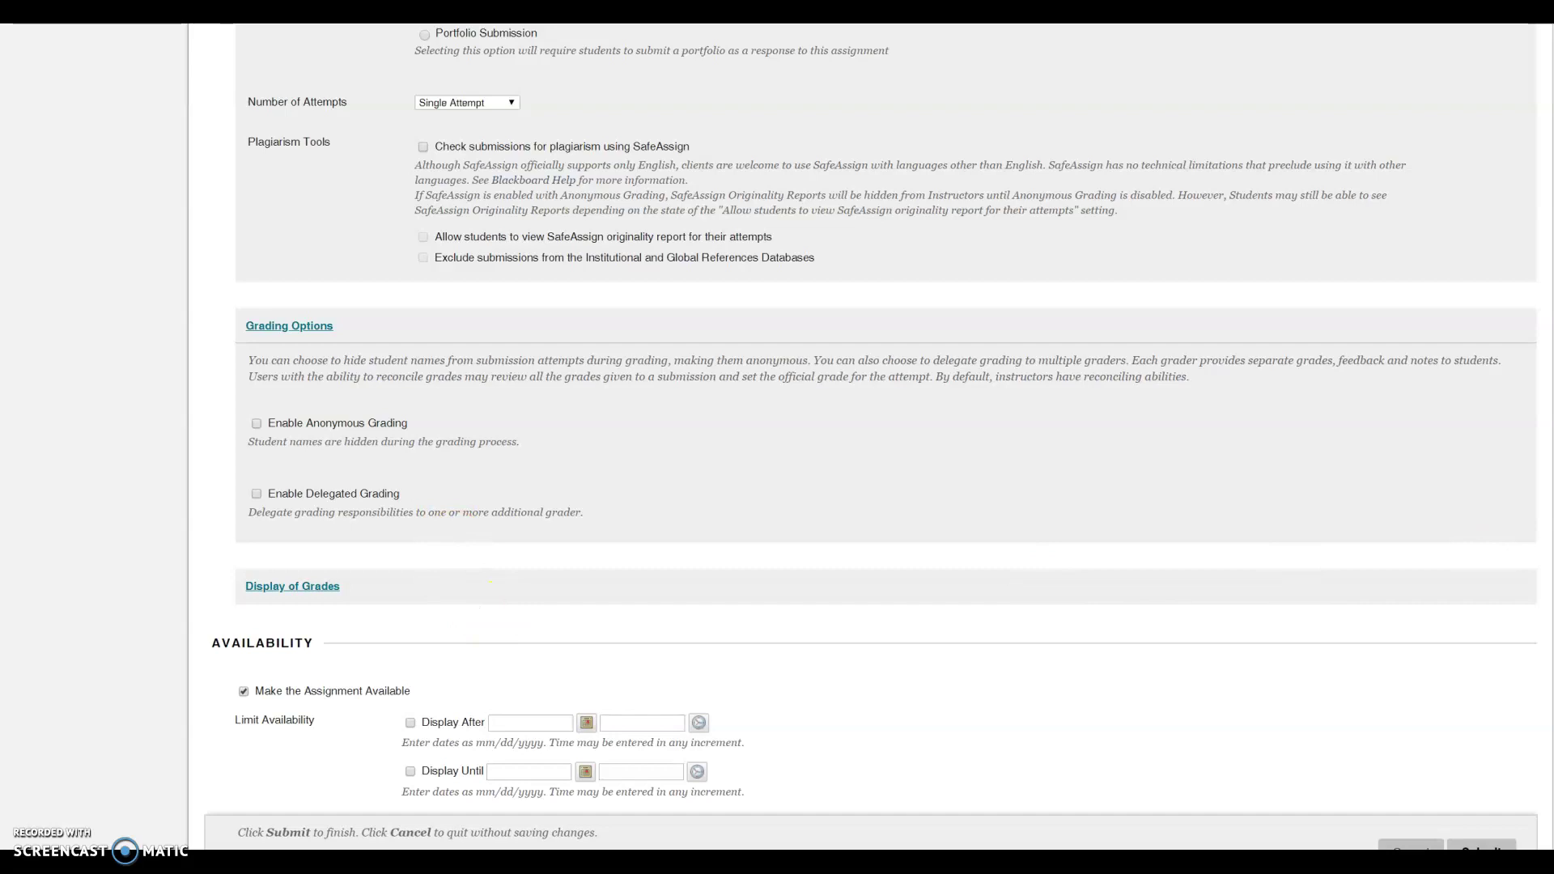
scroll(1542, 710, "down", 1)
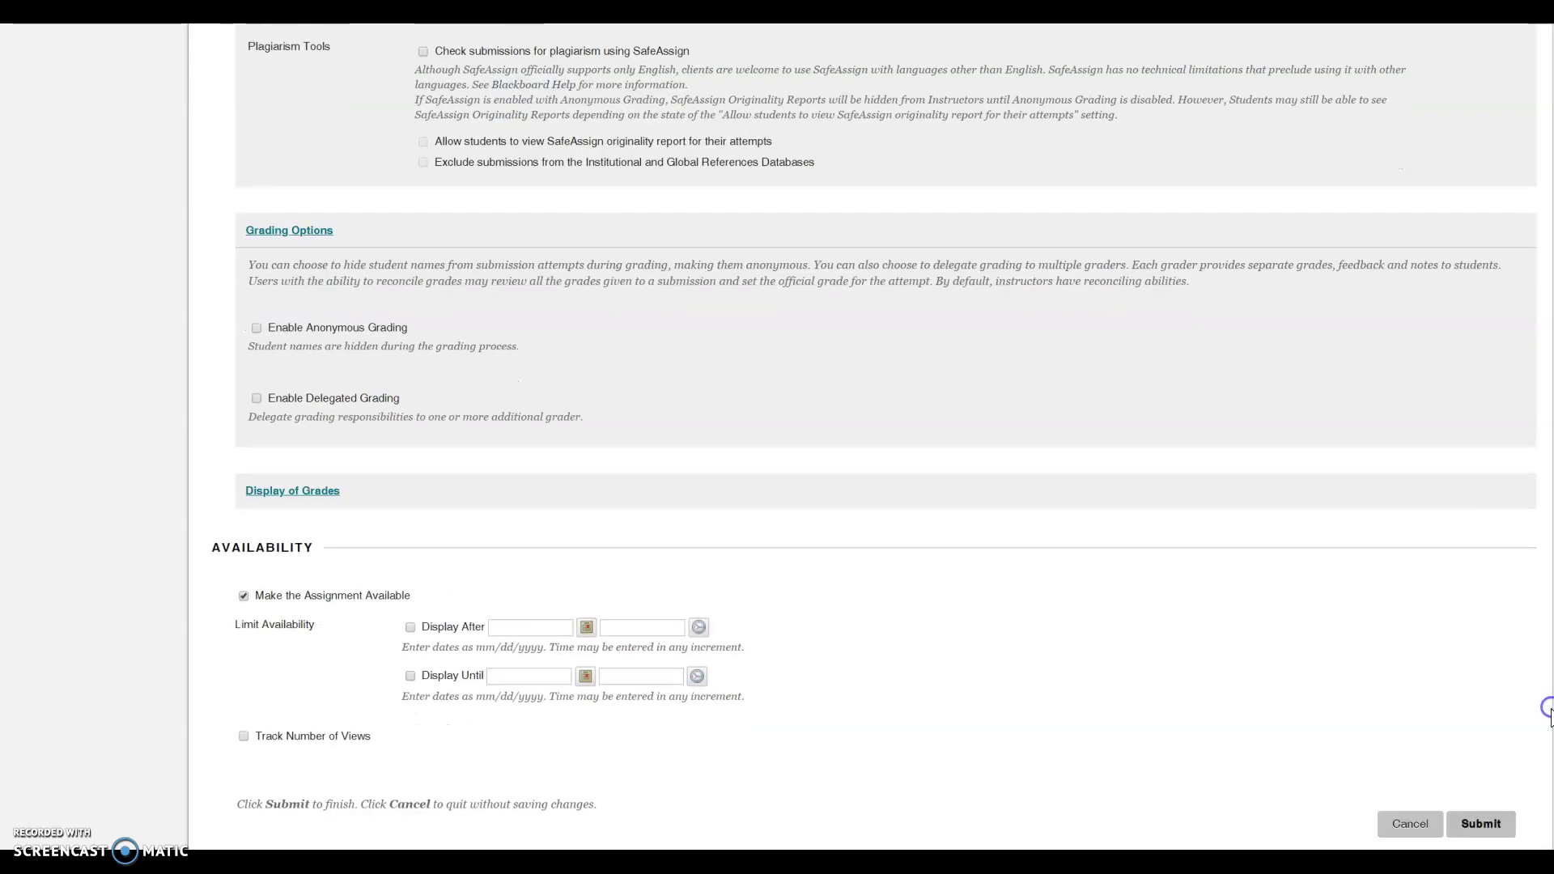
Review the grade display formats, keeping primary display Score and secondary display None
left_click(332, 497)
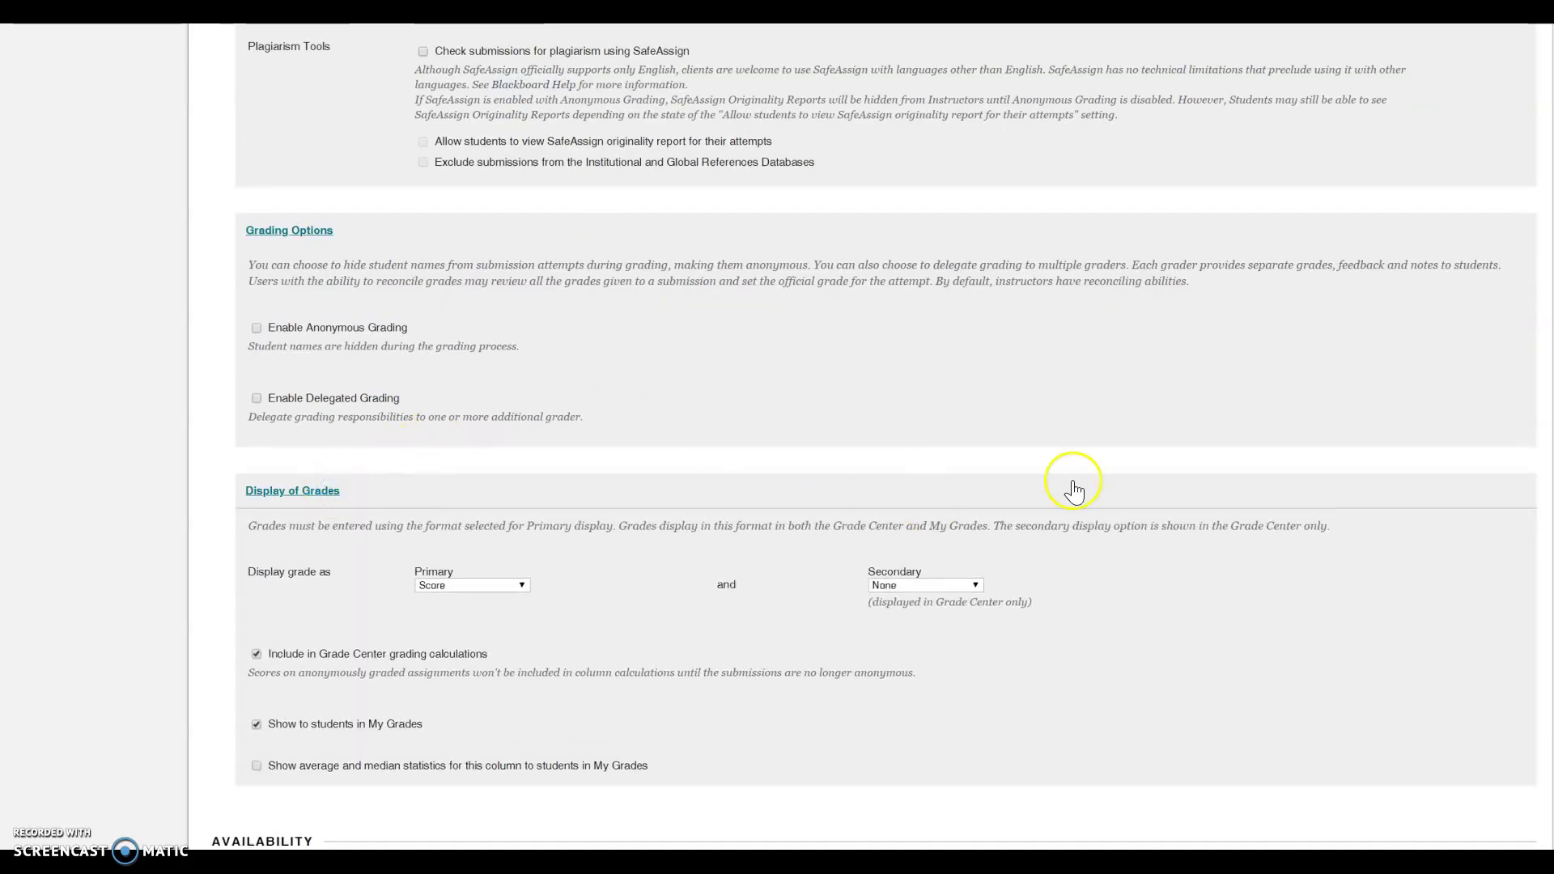
scroll(871, 437, "down", 3)
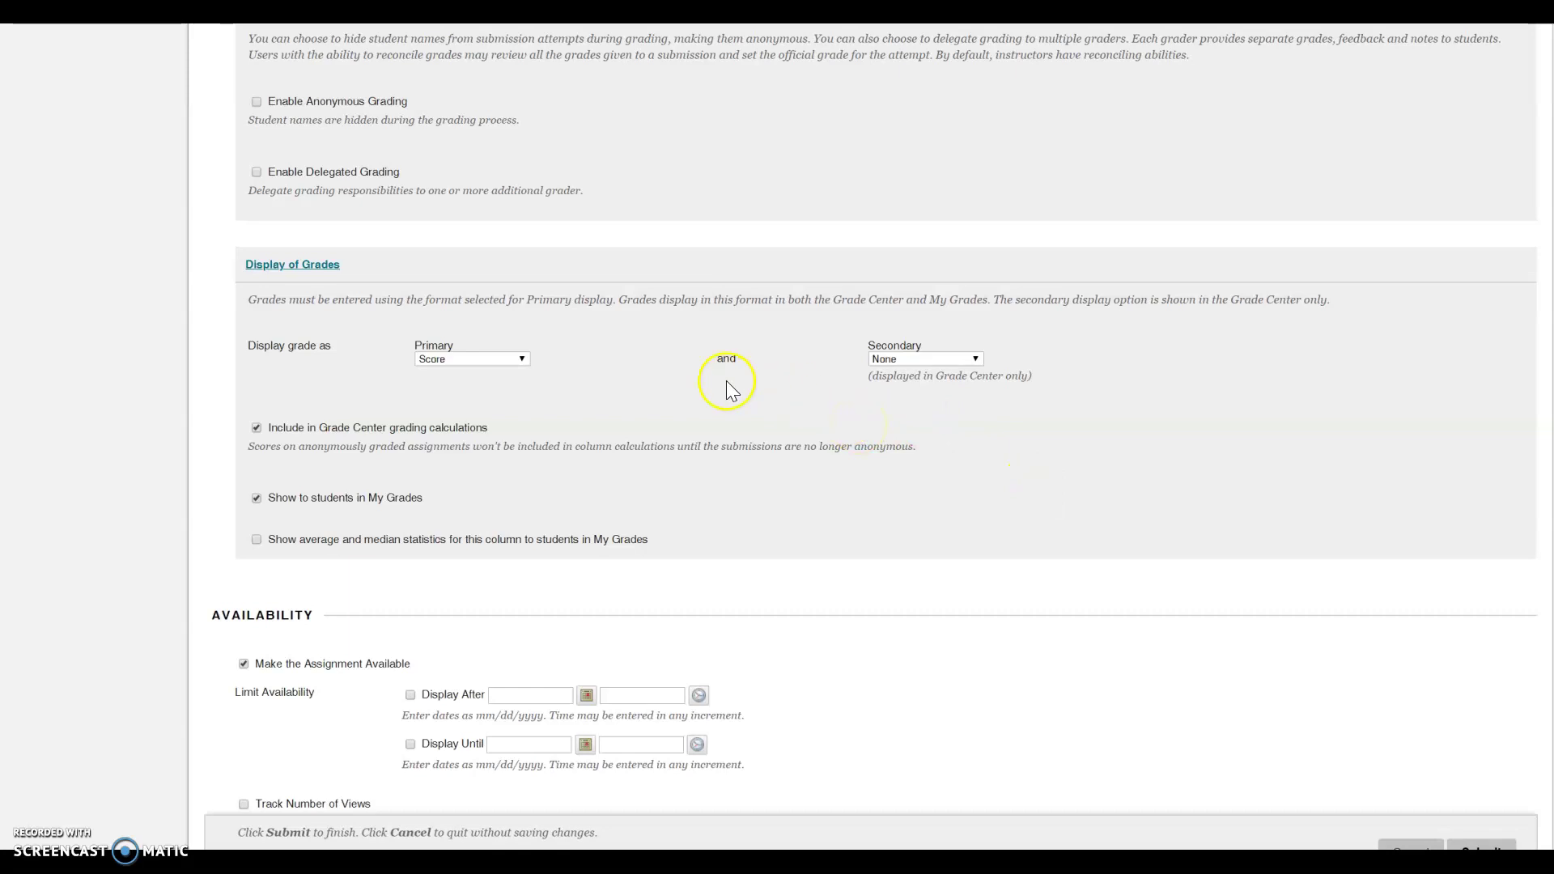
left_click(521, 357)
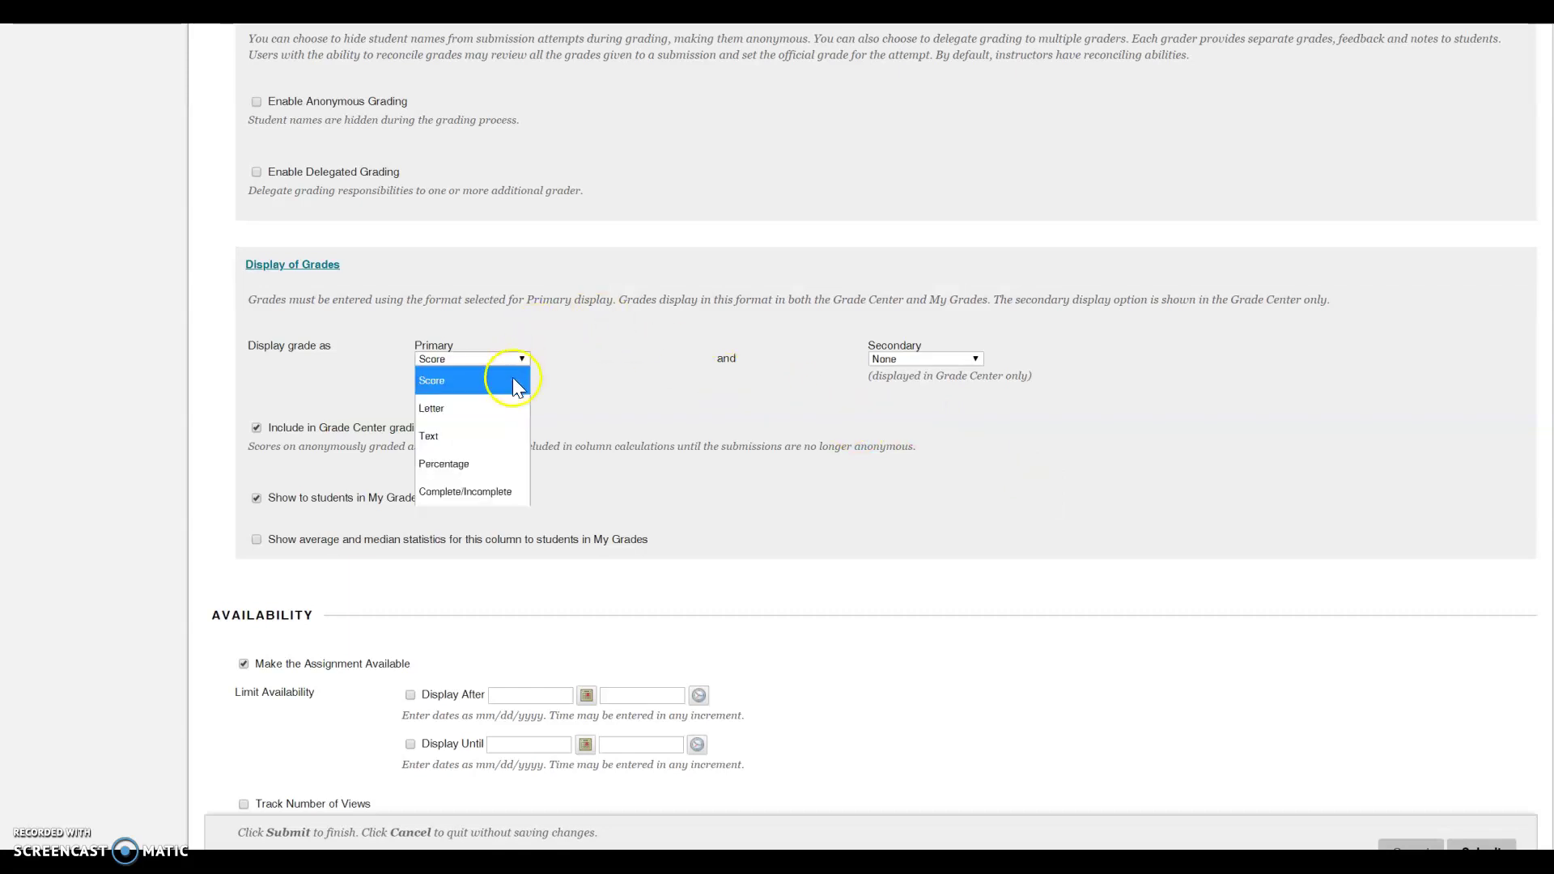
left_click(515, 428)
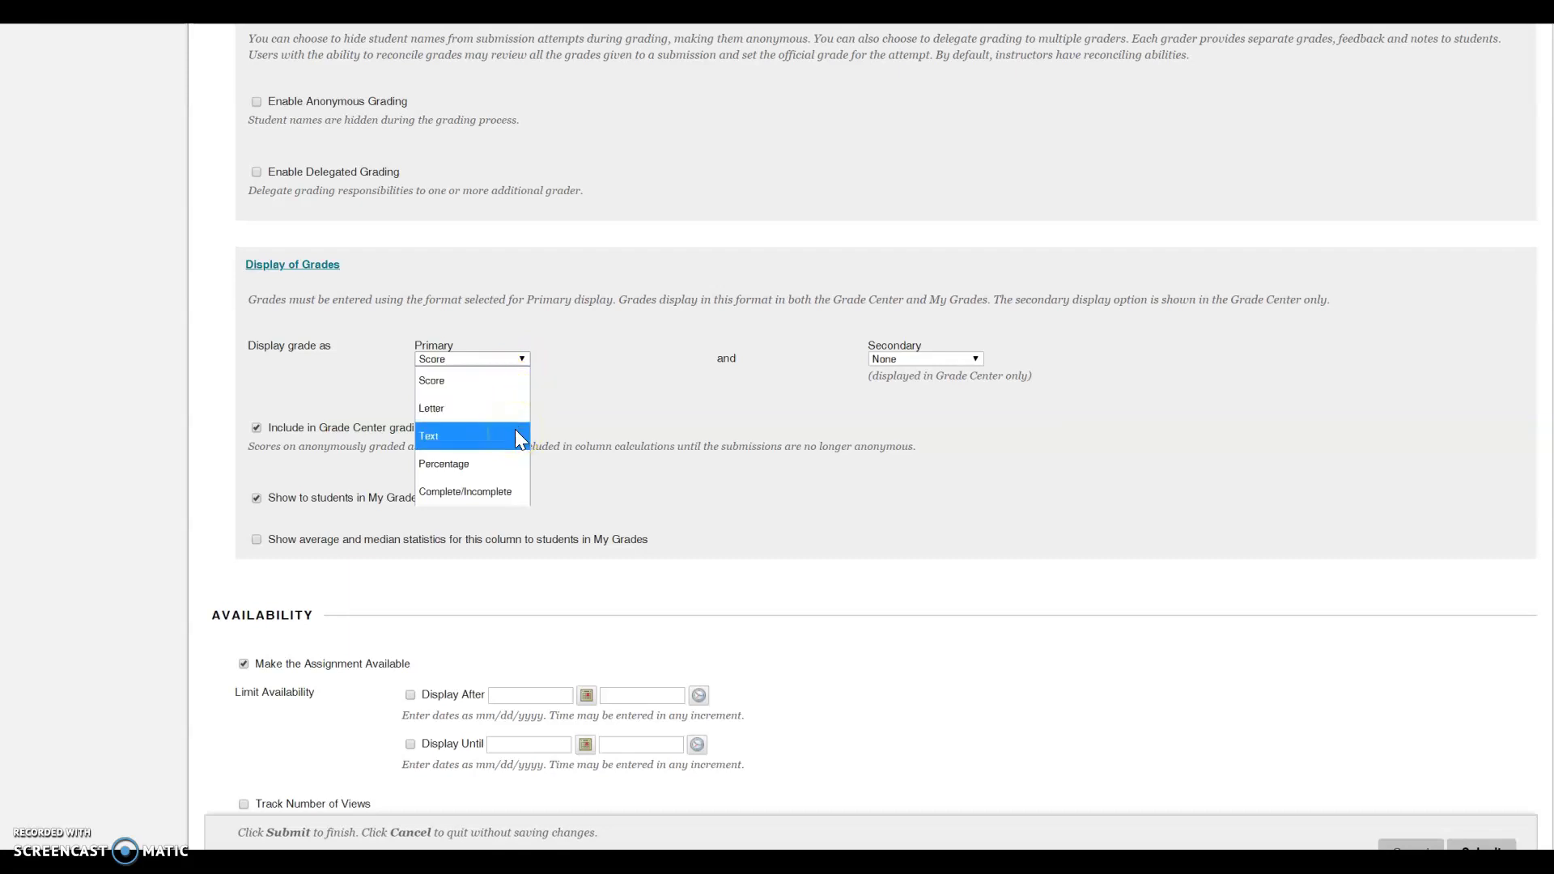
left_click(531, 496)
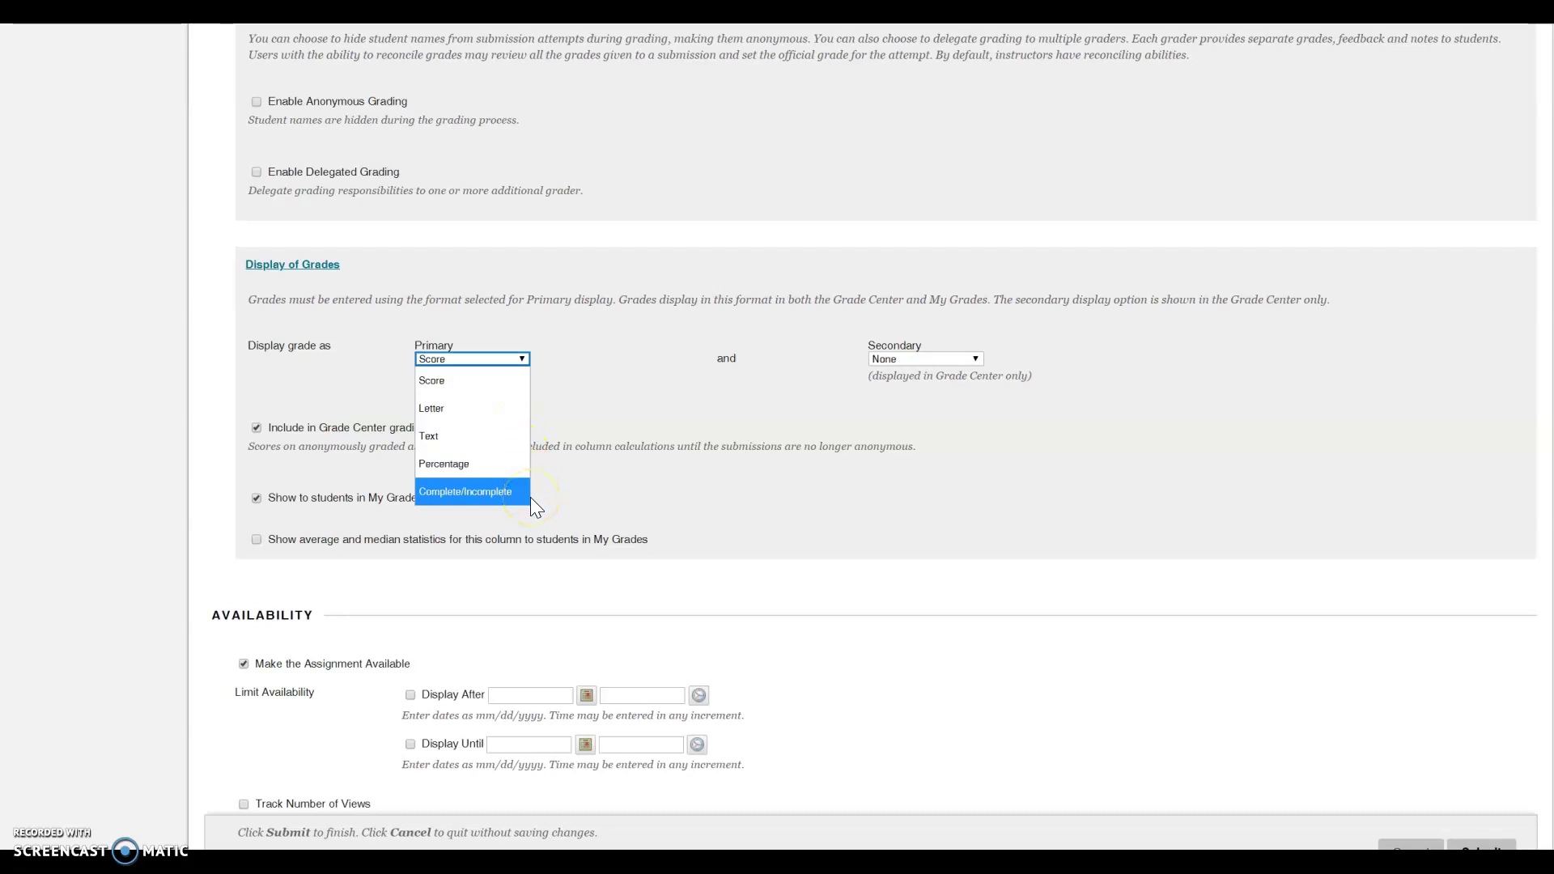
left_click(751, 484)
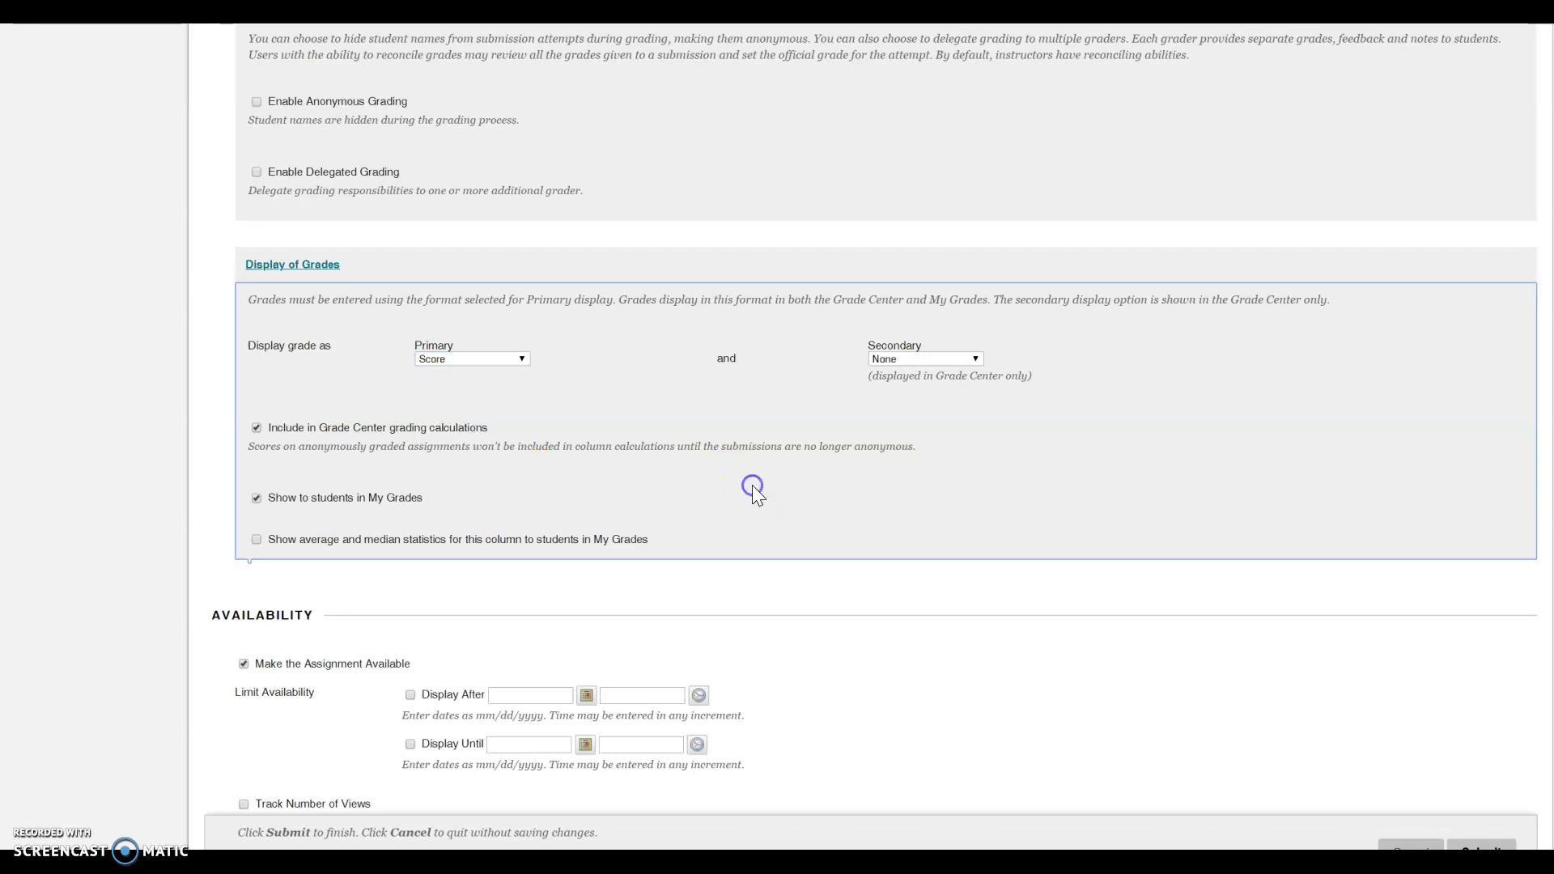
left_click(978, 362)
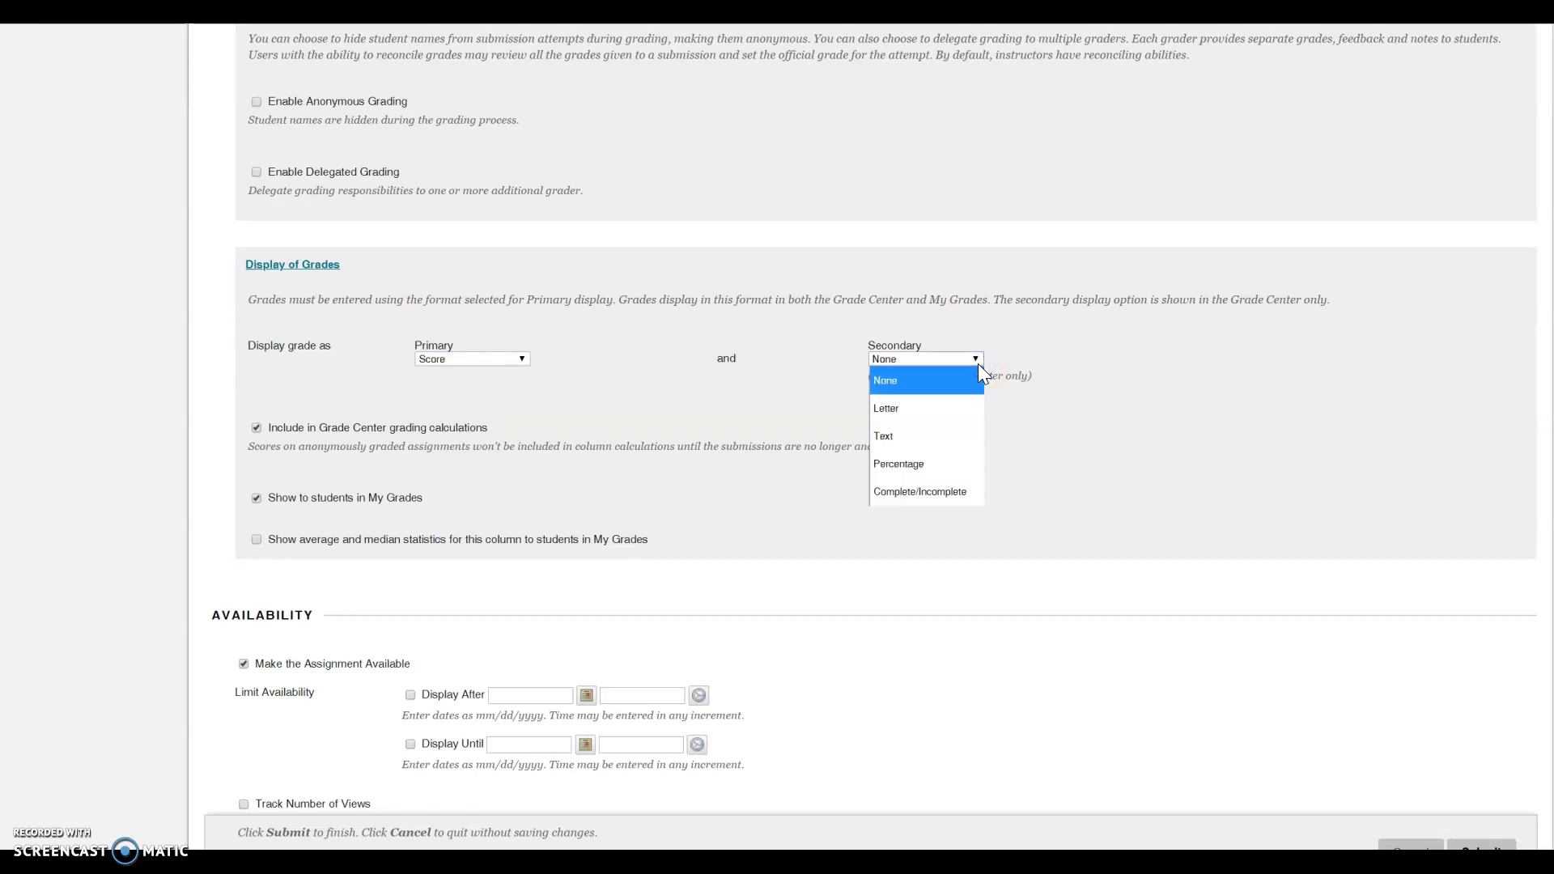
left_click(972, 410)
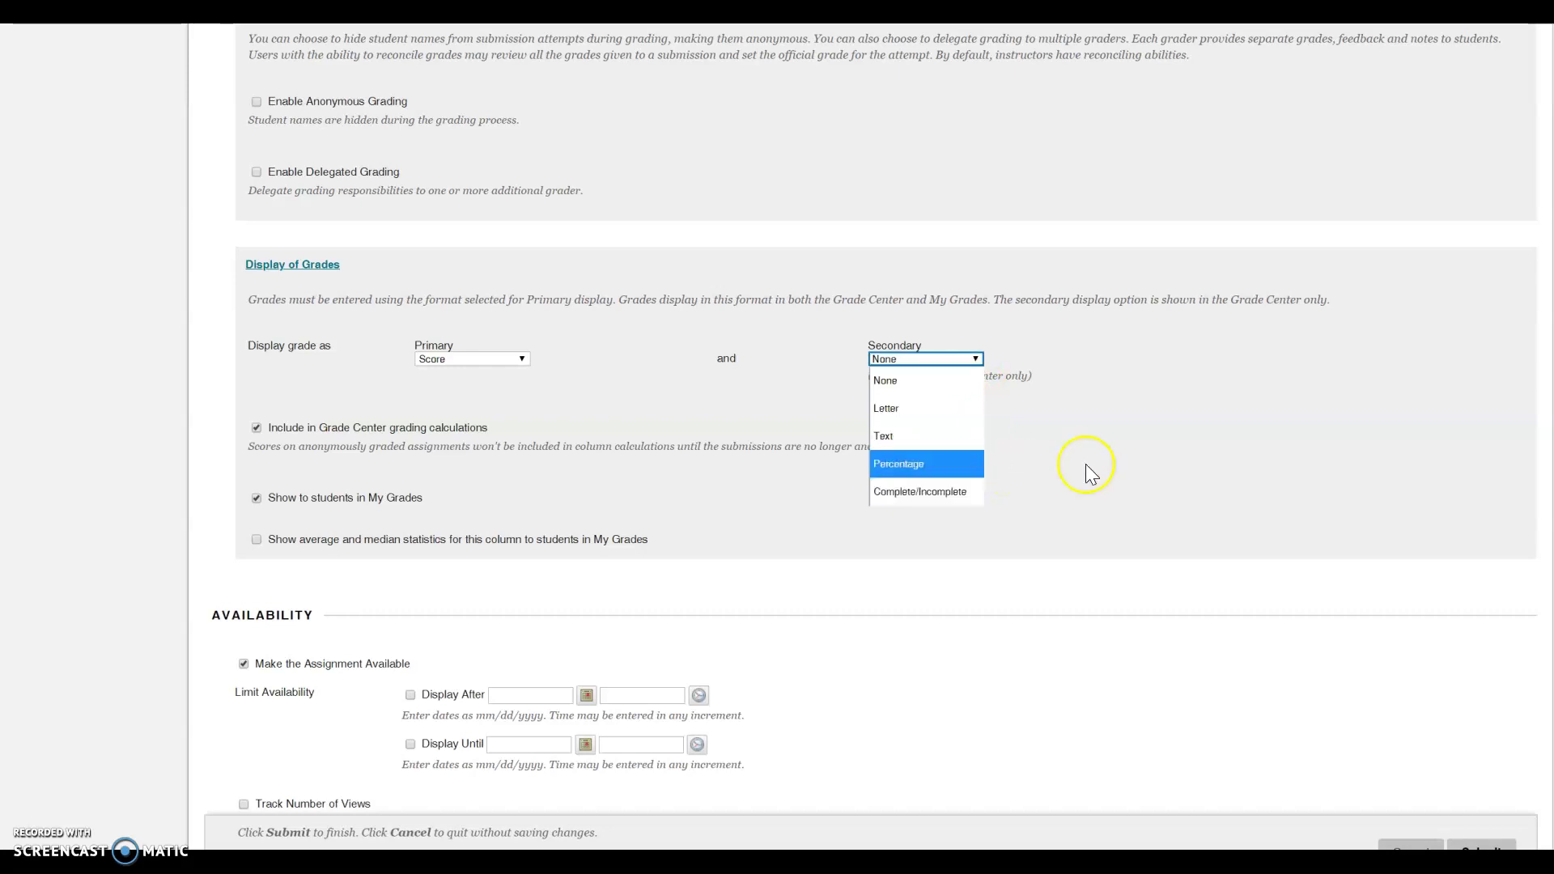
left_click(1123, 477)
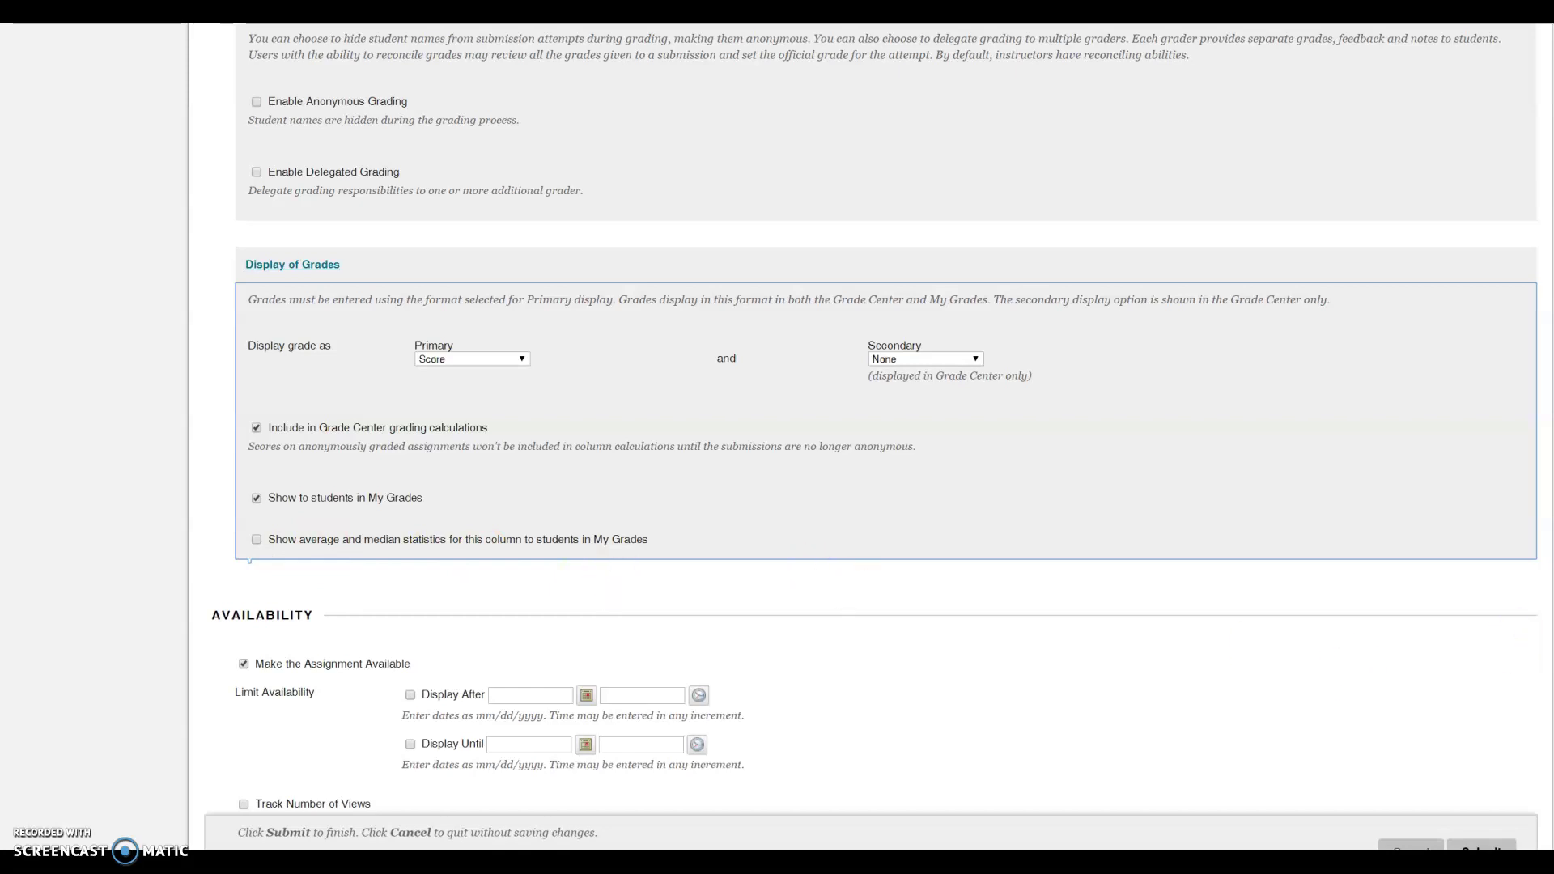
Enable Display After (03/26/2020 02:27 PM) and Display Until April 26, 2020 at 11:59 PM
scroll(902, 479, "down", 1)
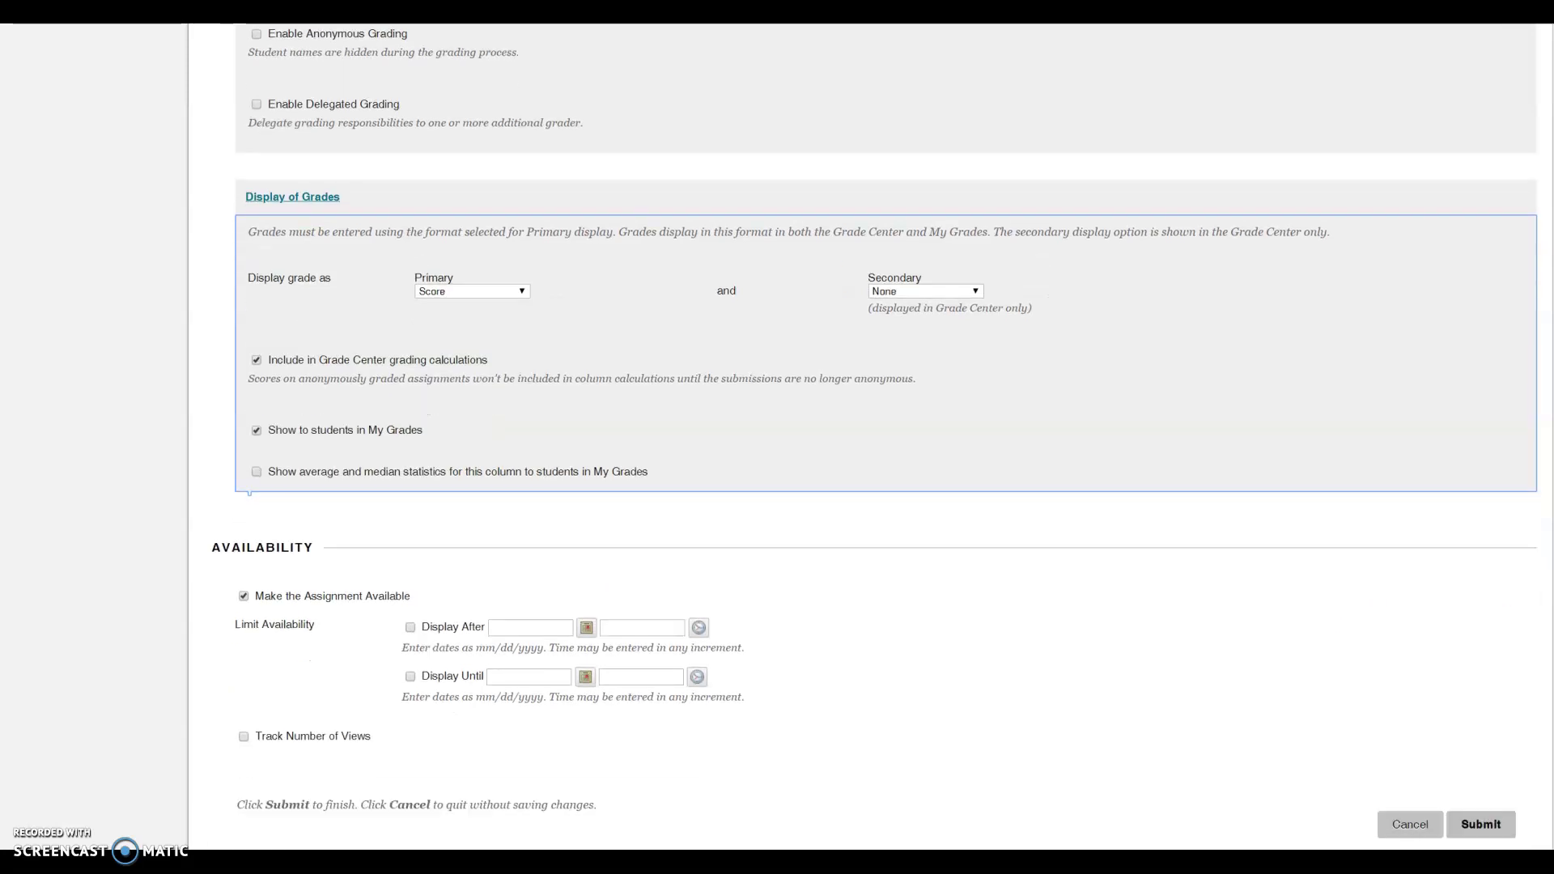
left_click(413, 629)
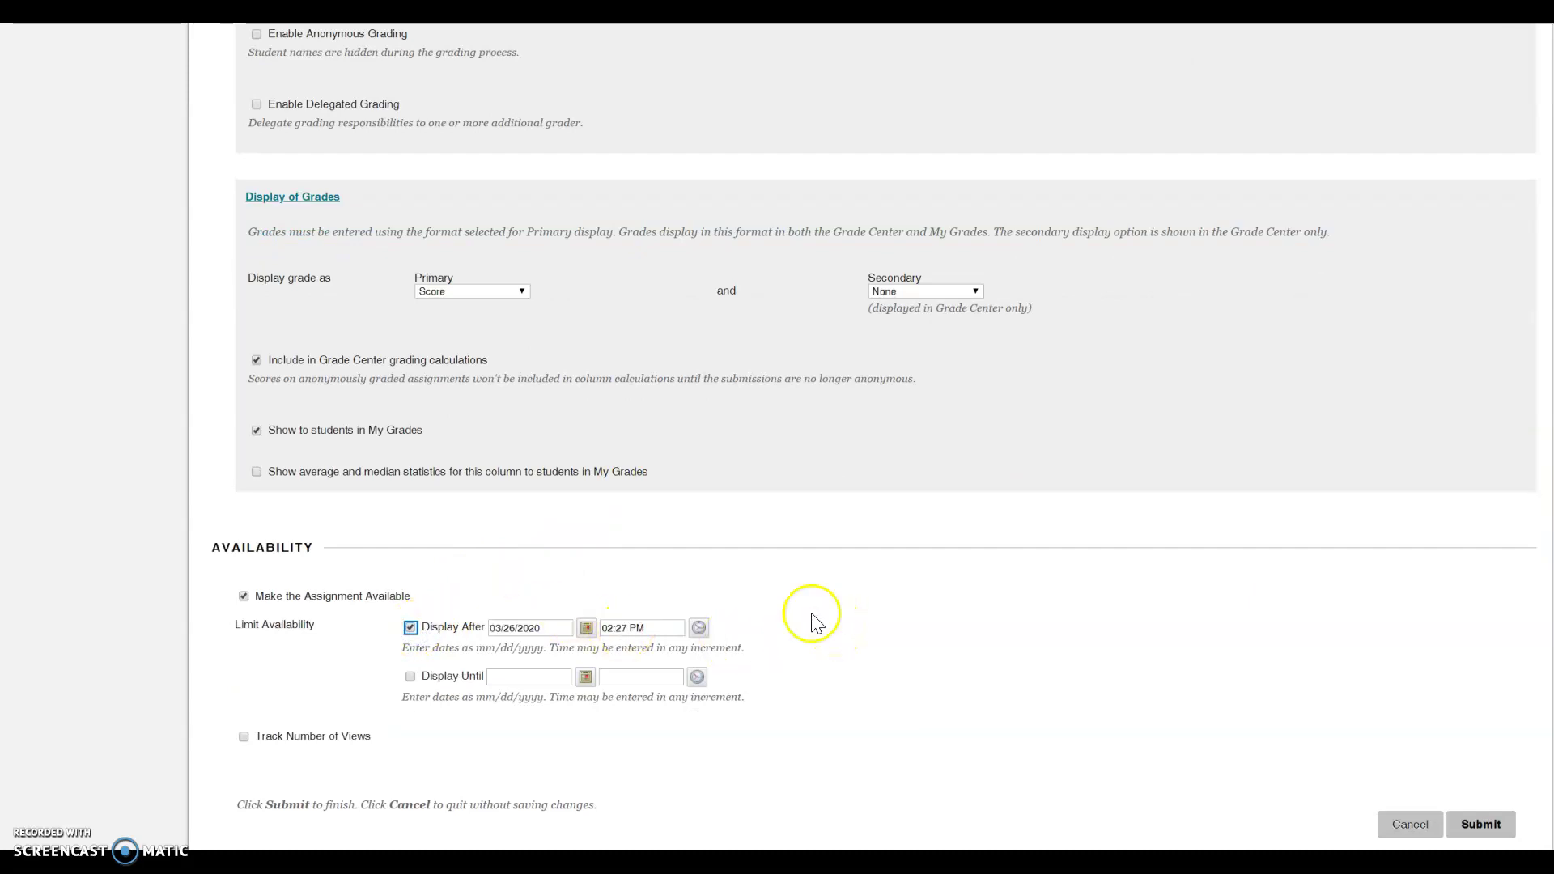
left_click(411, 678)
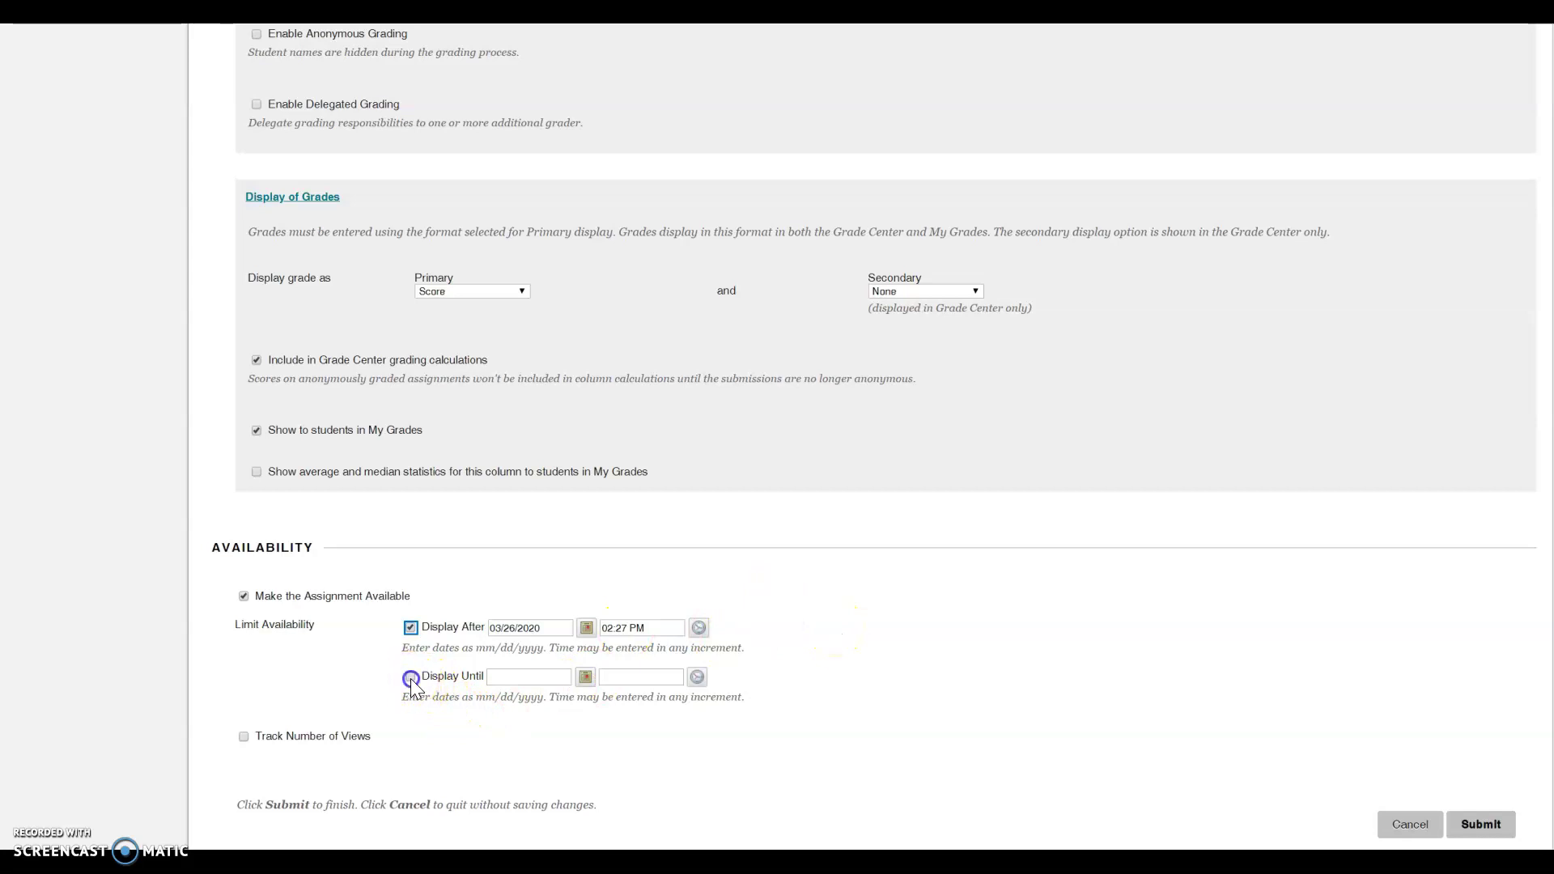
left_click(585, 677)
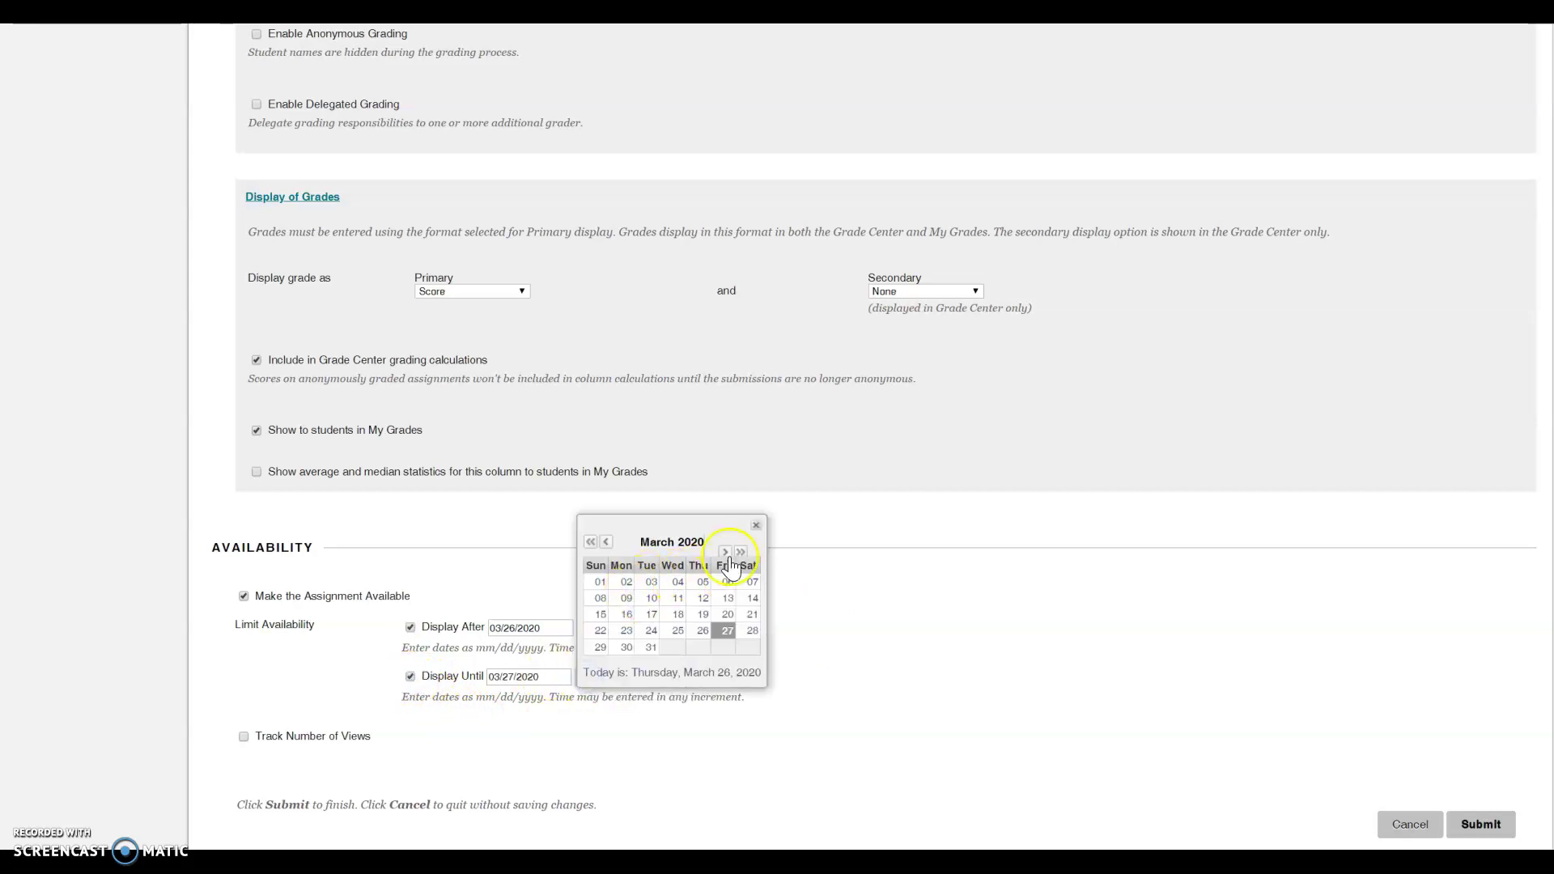
left_click(725, 552)
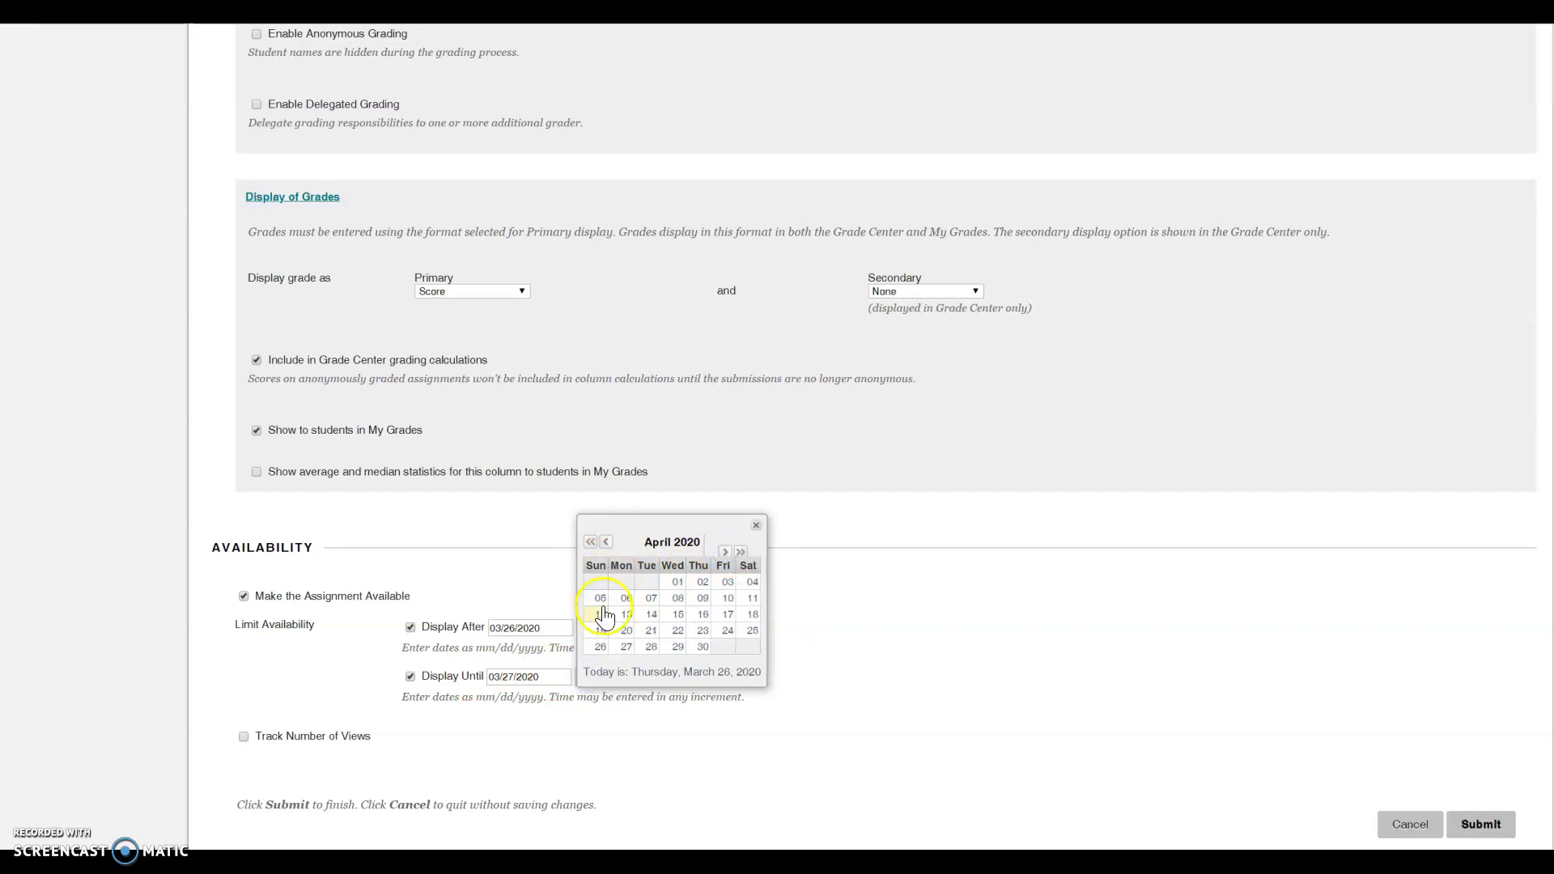
left_click(600, 646)
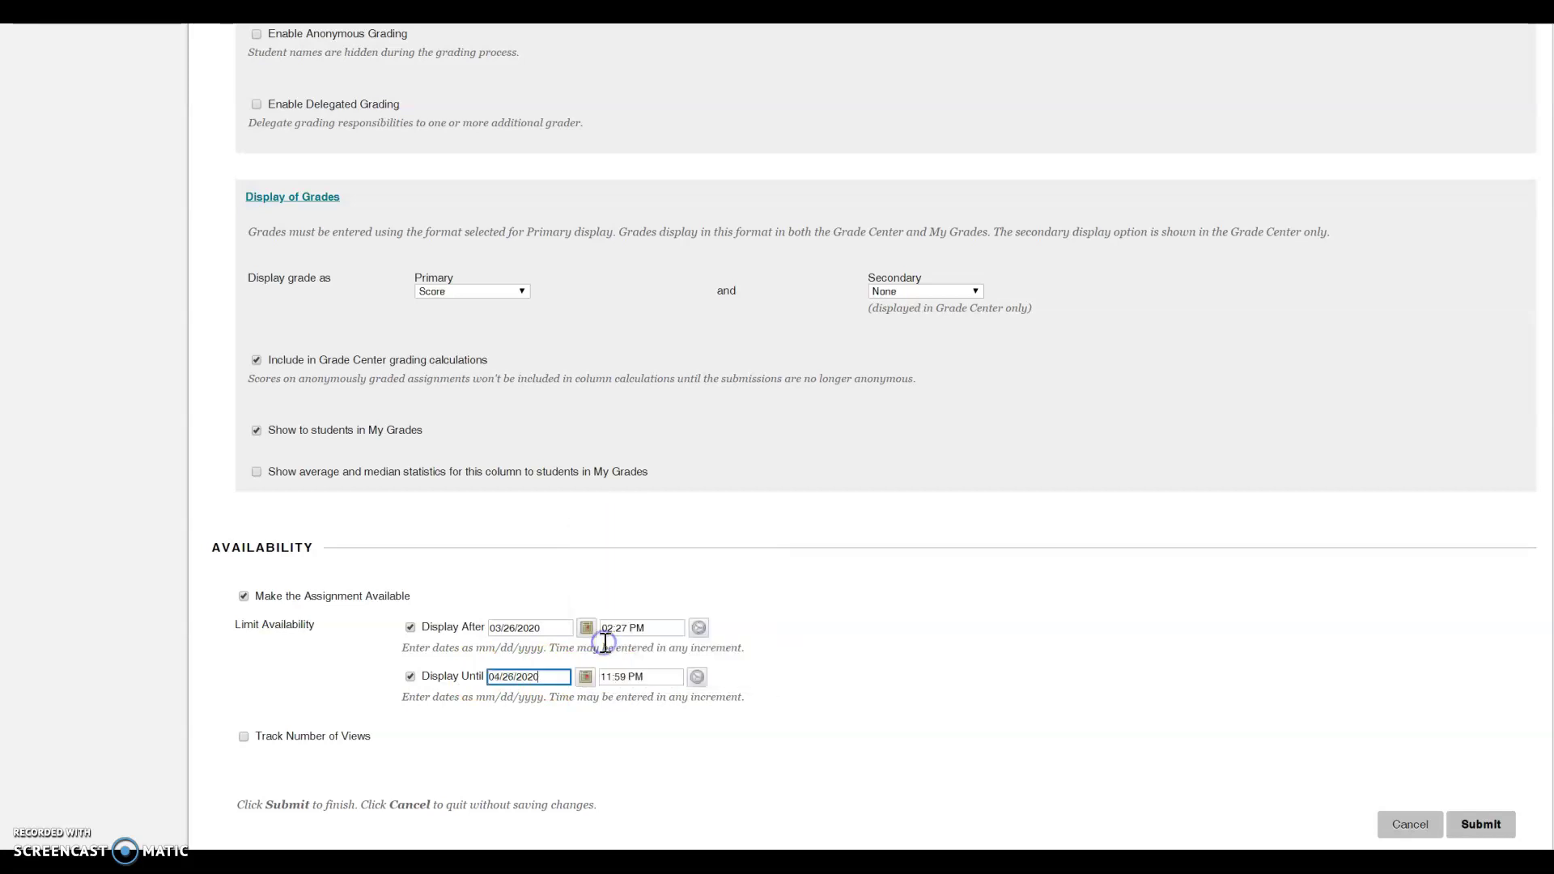
left_click(696, 677)
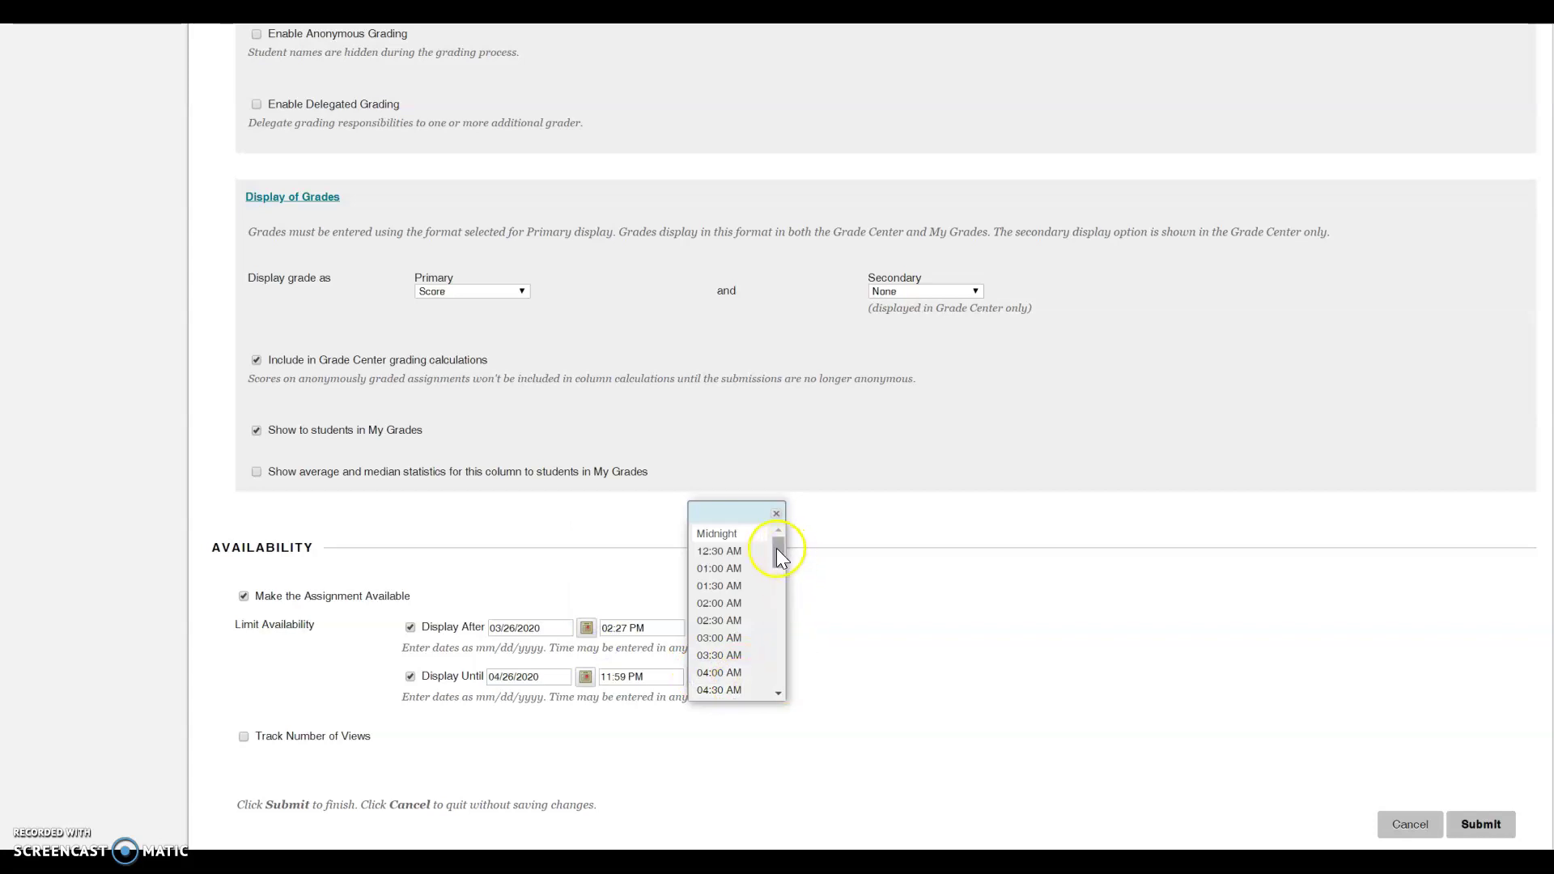
left_click_drag(775, 547, 764, 699)
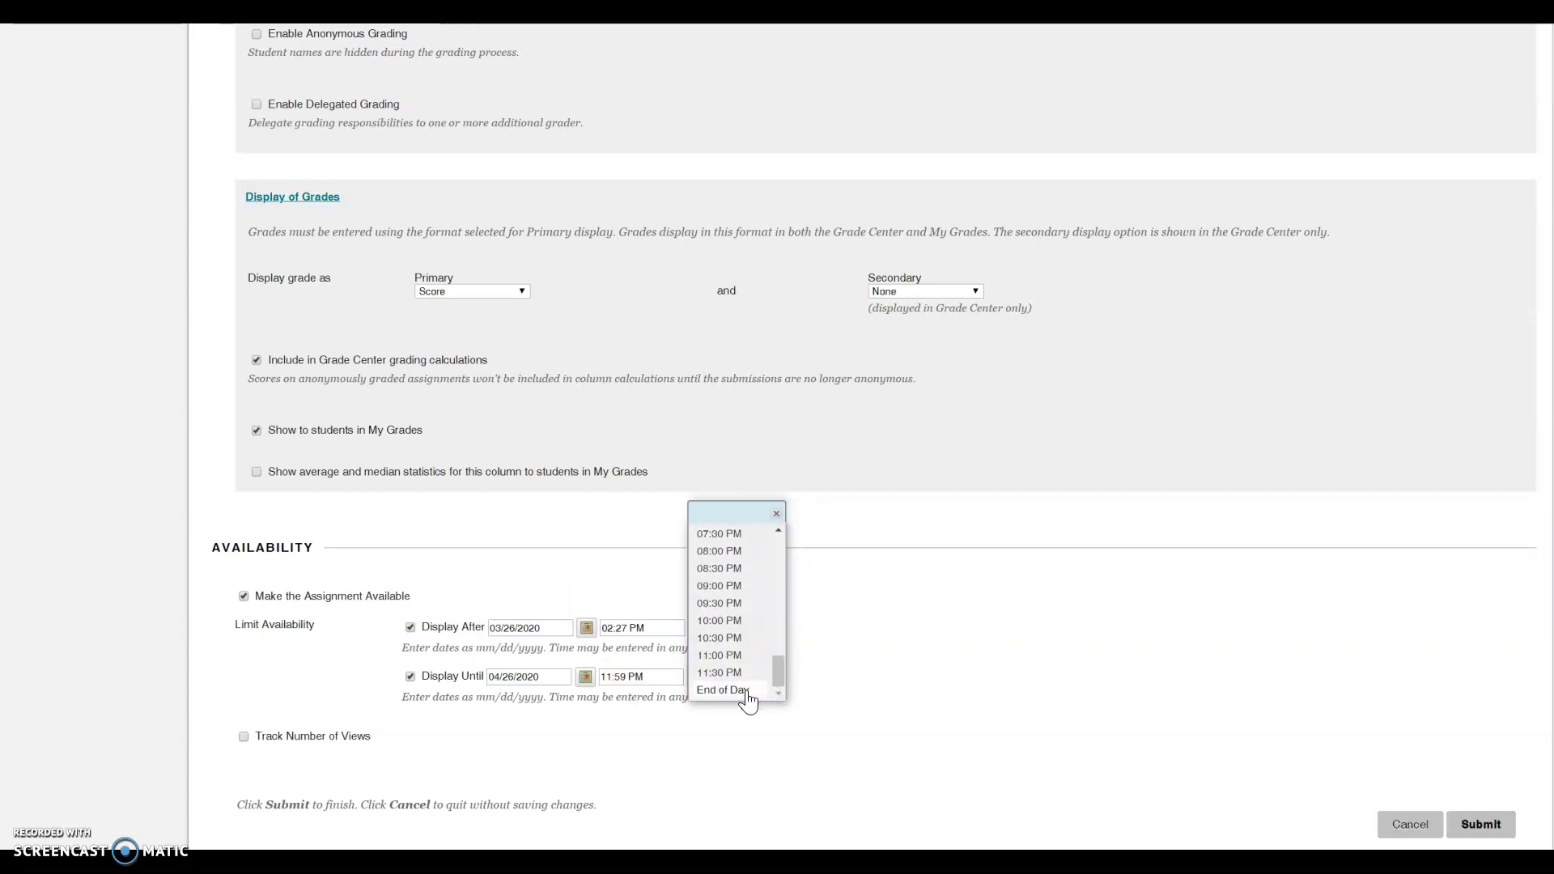
left_click(743, 691)
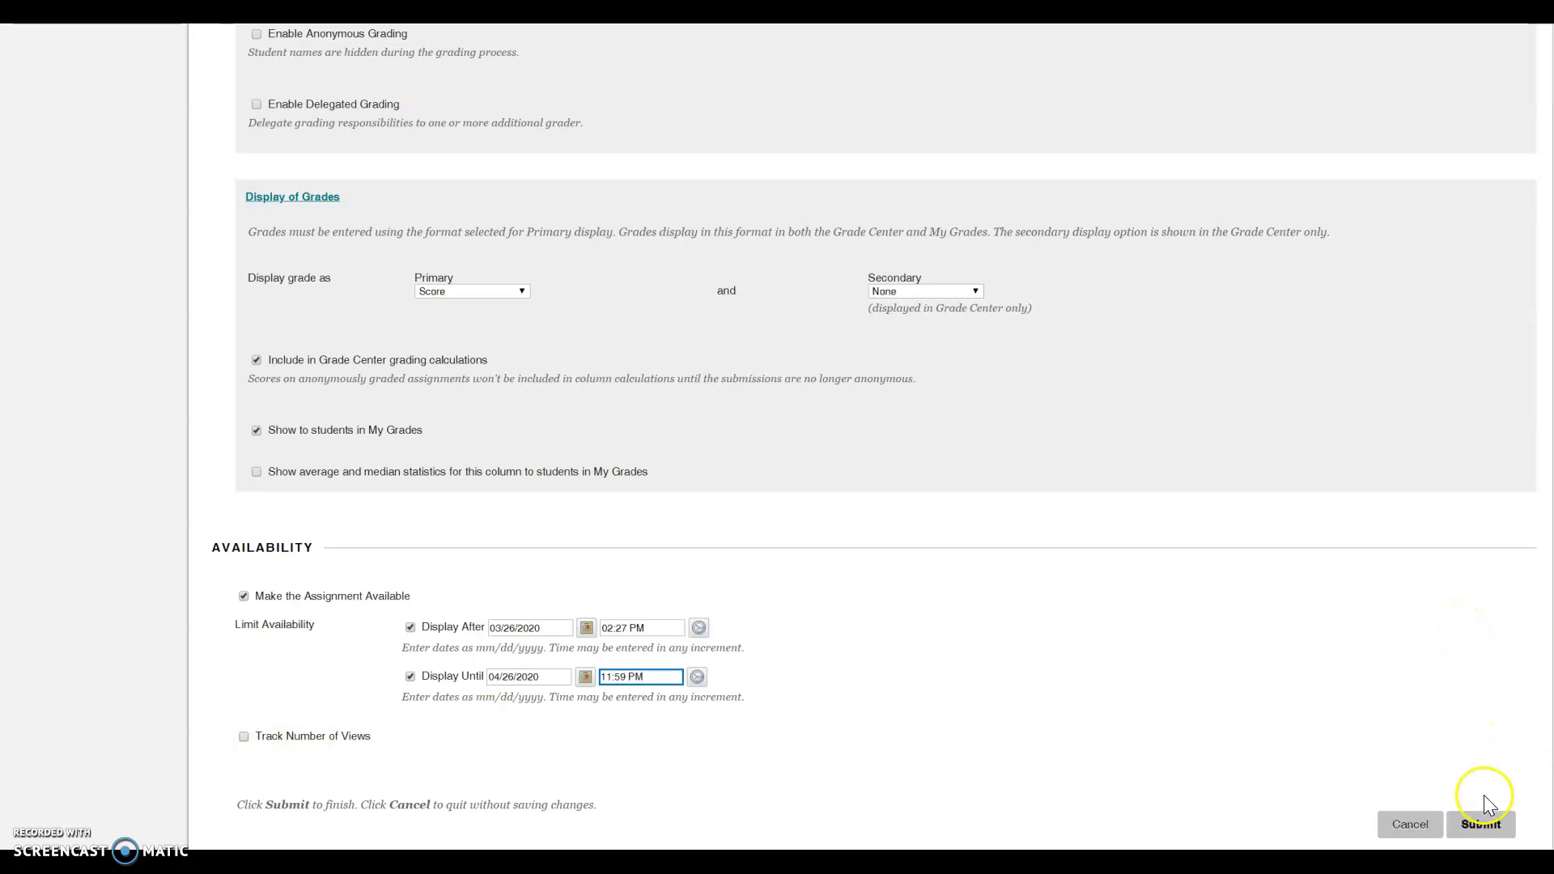
Submit the Observational Learning Paper assignment
left_click(1487, 825)
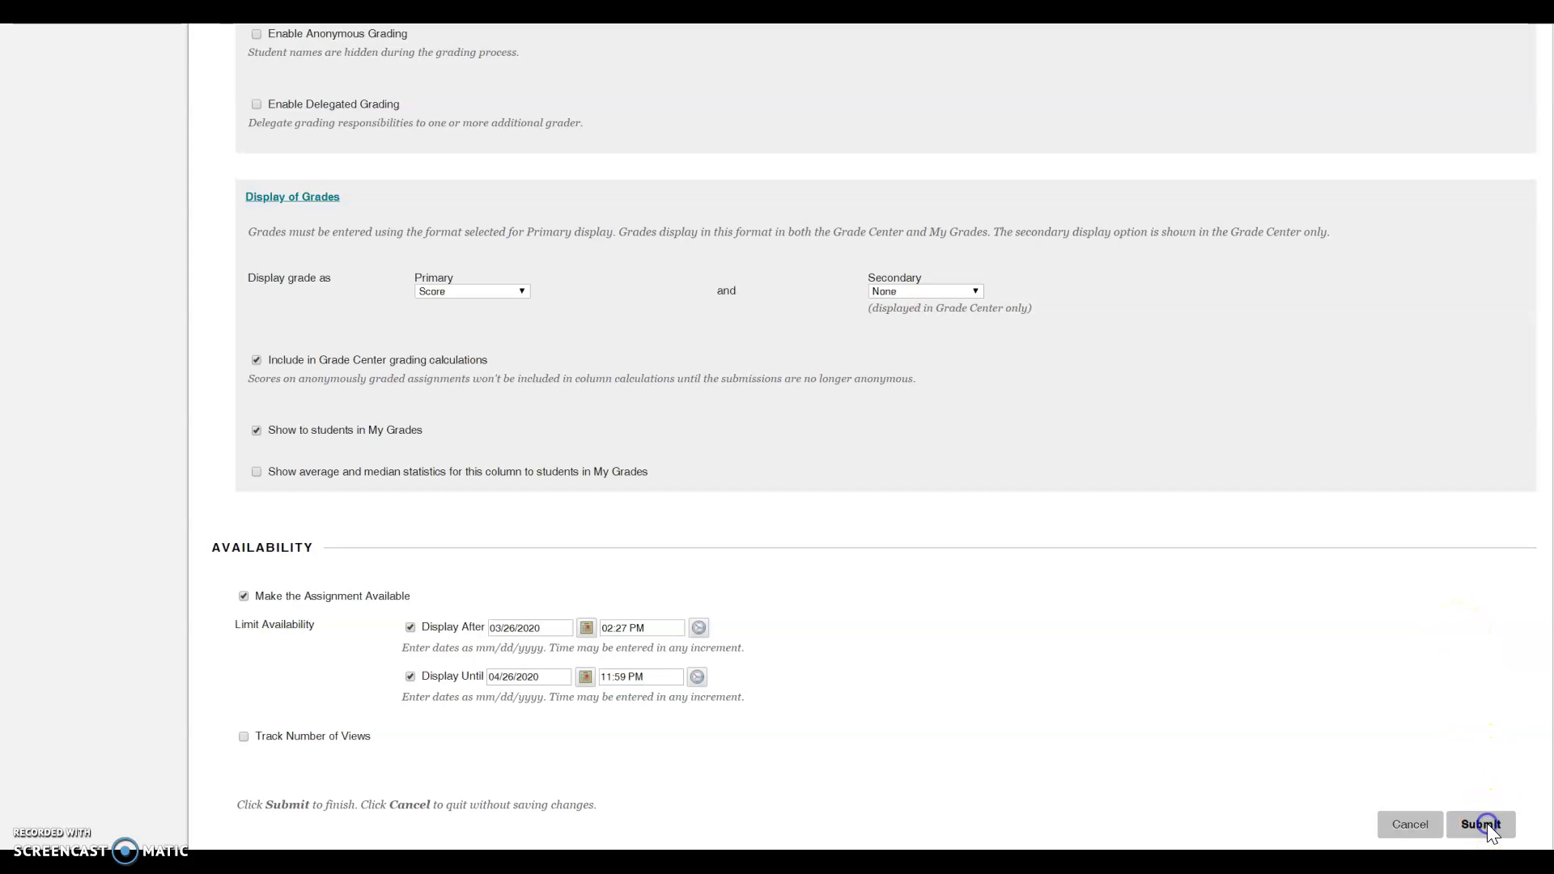